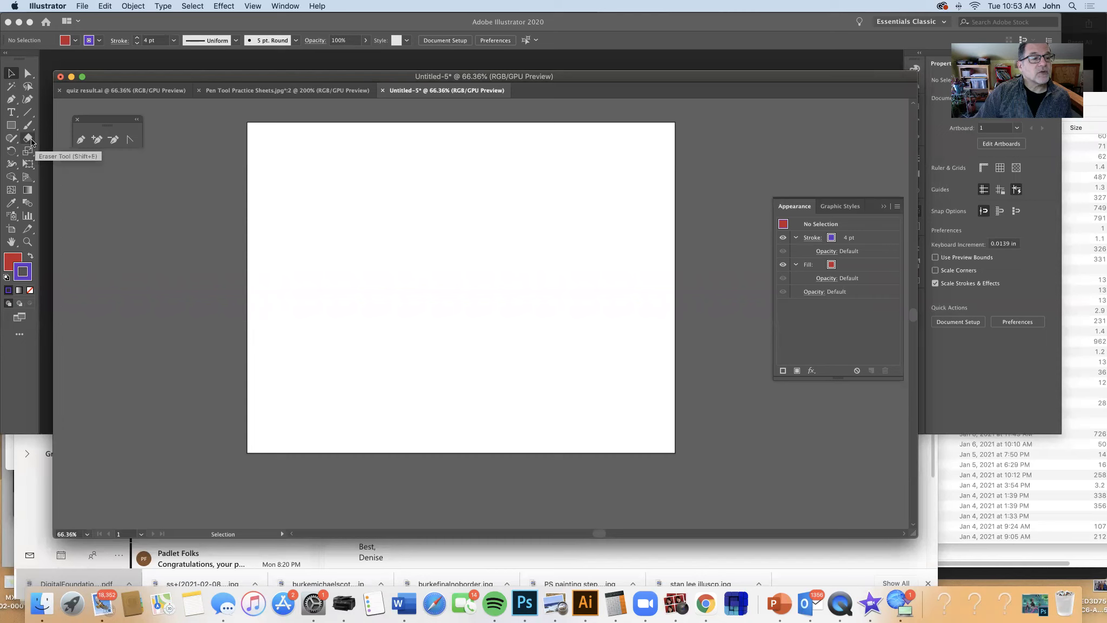
Draw a rectangle about 8.24 by 4.94 in with red fill and a 4 pt purple stroke in the middle of the artboard
left_click(31, 141)
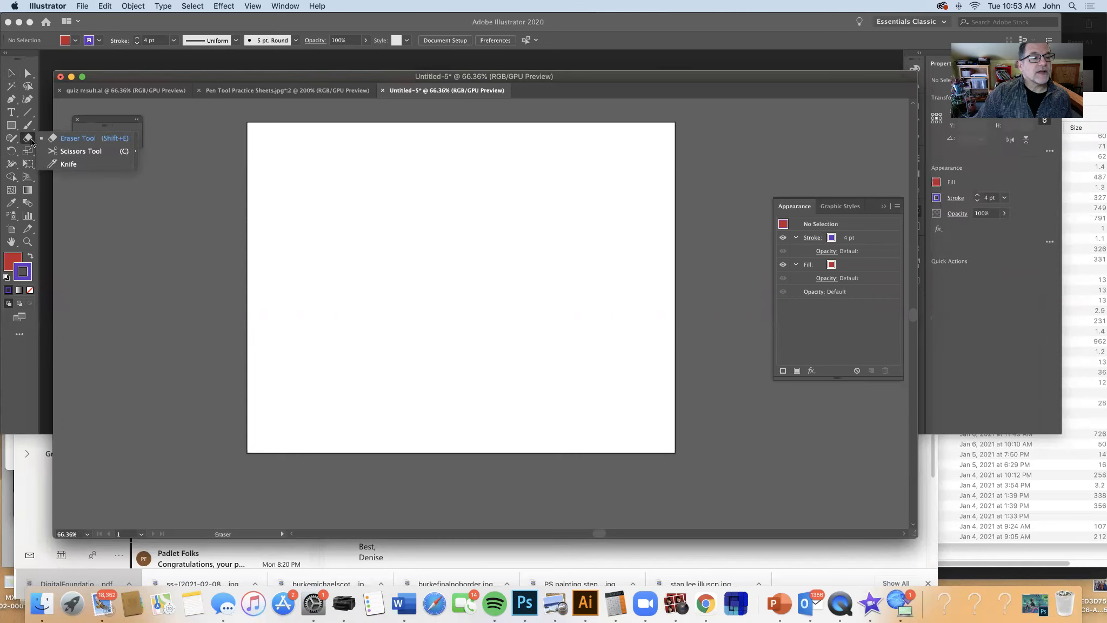
left_click(65, 151)
key("m")
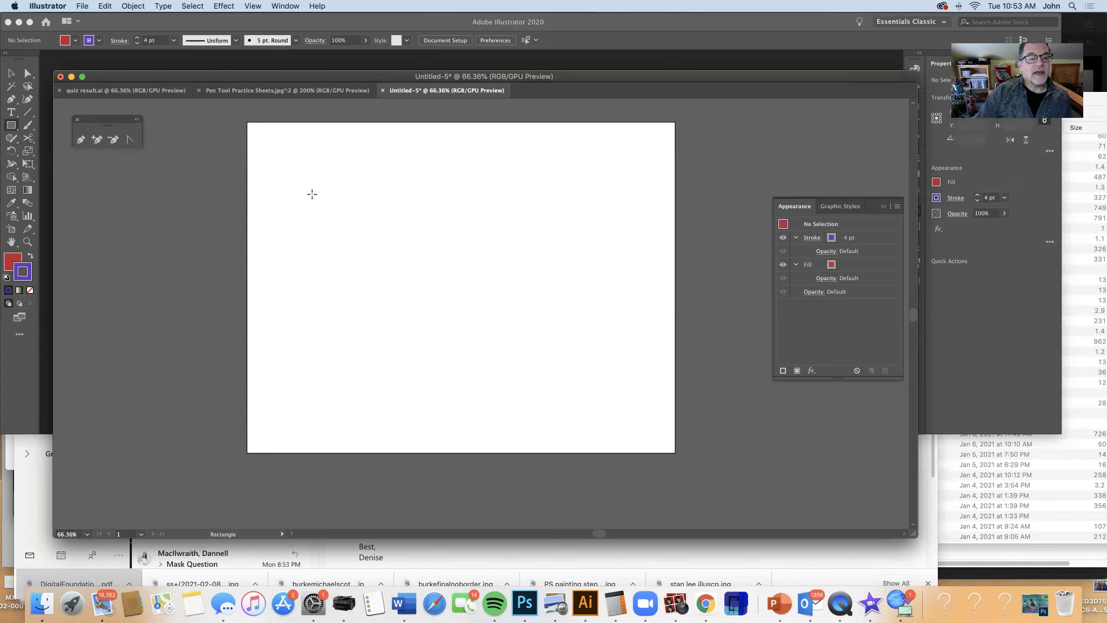
left_click_drag(304, 193, 626, 386)
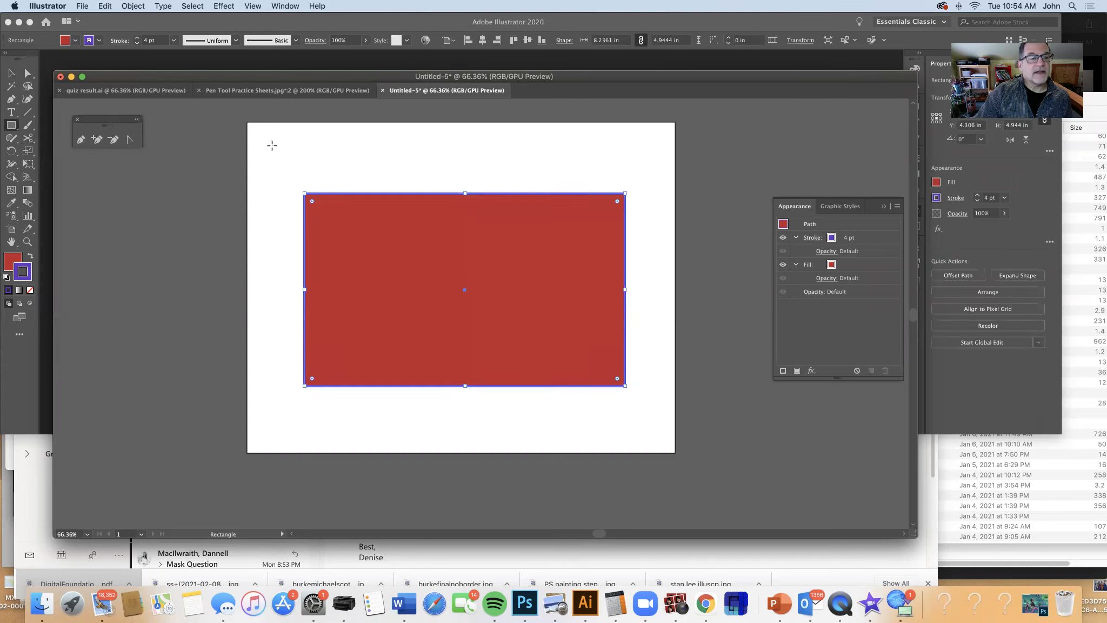
Use Direct Selection to pull the rectangle's upper-left corner and left edge outward into an irregular four-sided shape
left_click(27, 73)
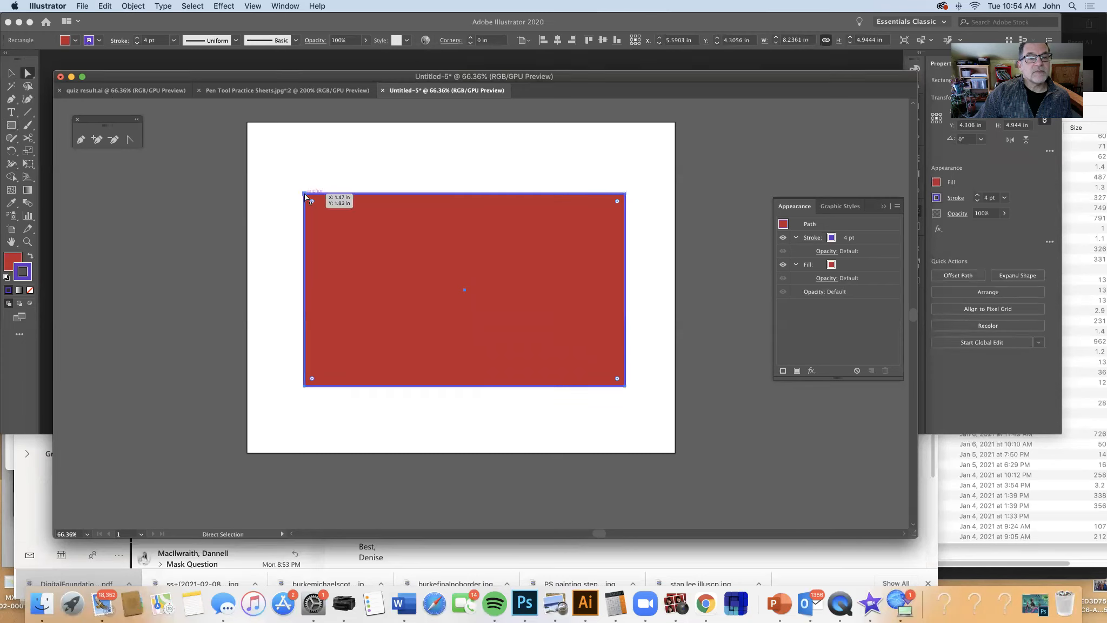
mouse_move(305, 195)
left_mouse_down()
mouse_move(274, 180)
mouse_move(368, 165)
mouse_move(304, 219)
mouse_move(301, 178)
left_mouse_up()
mouse_move(303, 282)
left_mouse_down()
mouse_move(346, 279)
mouse_move(291, 279)
left_mouse_up()
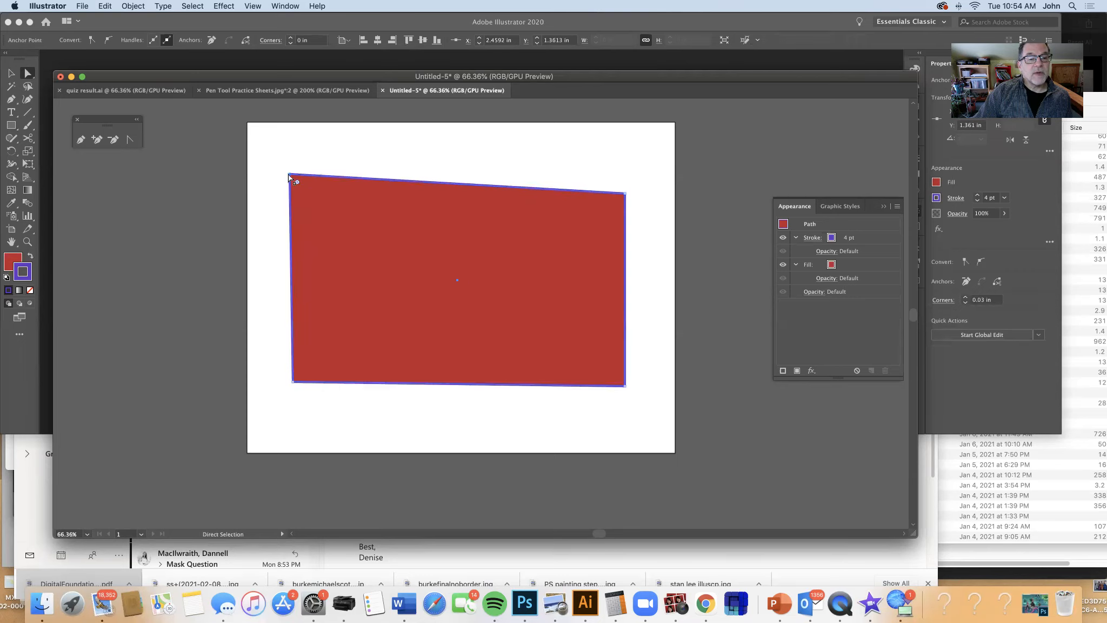
mouse_move(289, 174)
left_mouse_down()
mouse_move(307, 189)
mouse_move(287, 180)
left_mouse_up()
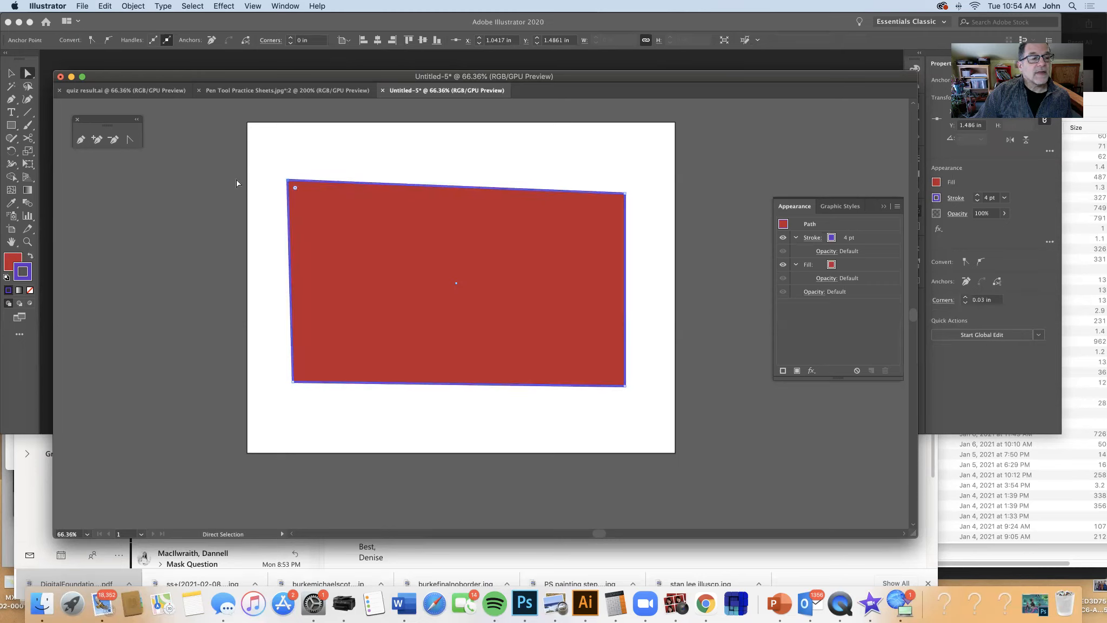
Cut the shape's left edge with the Scissors tool and pull the two cut end points inward, apart from each other
left_click(28, 139)
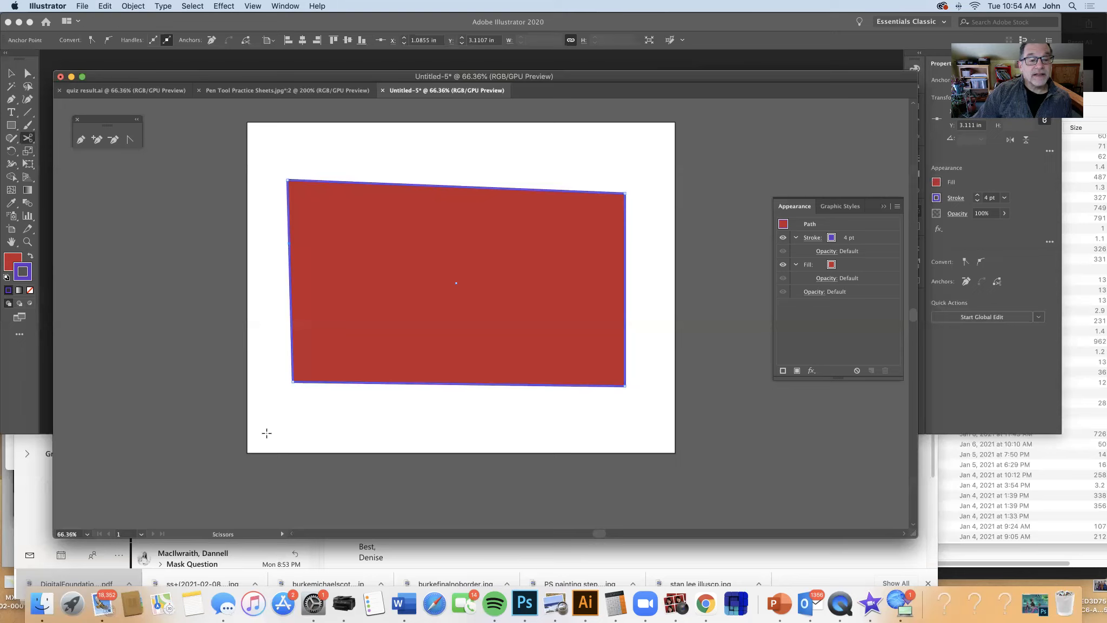
left_click(28, 72)
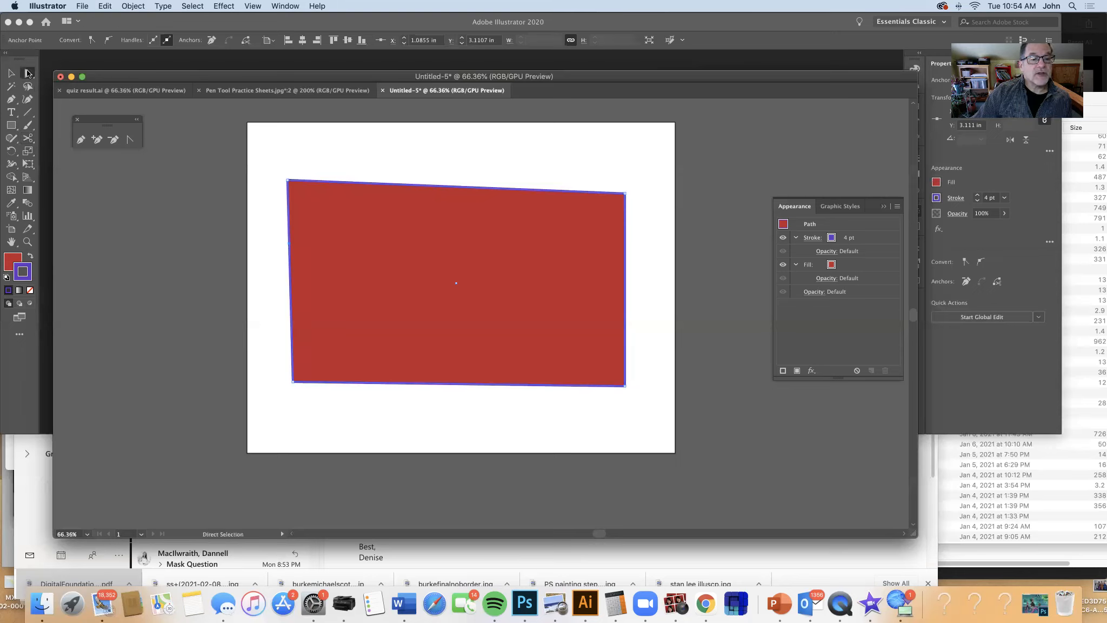
left_click_drag(289, 244, 512, 324)
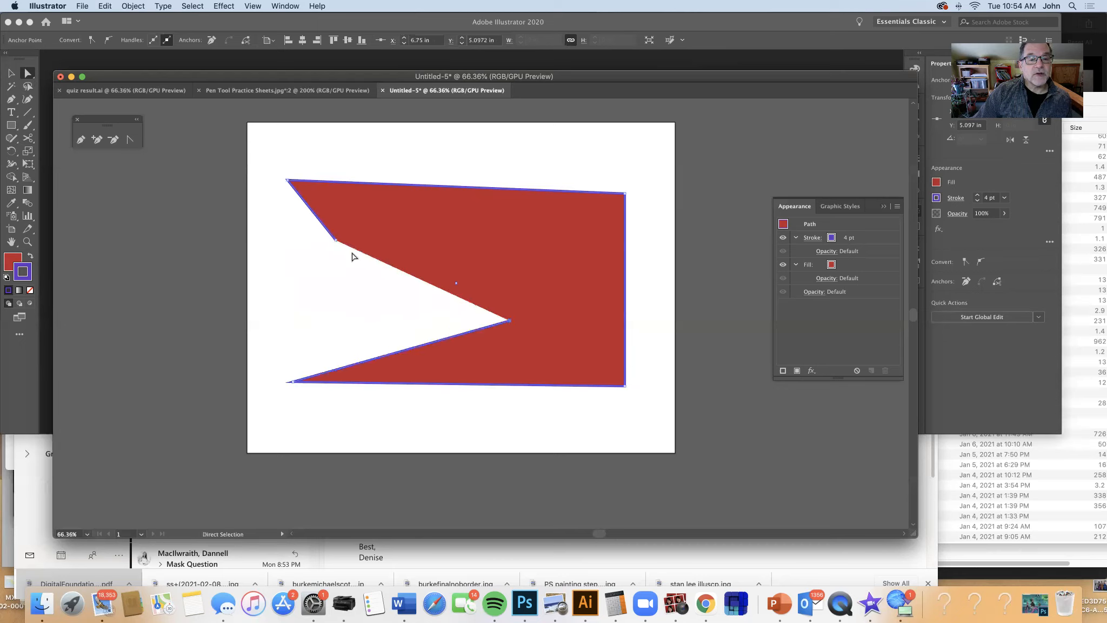
left_click_drag(336, 240, 392, 247)
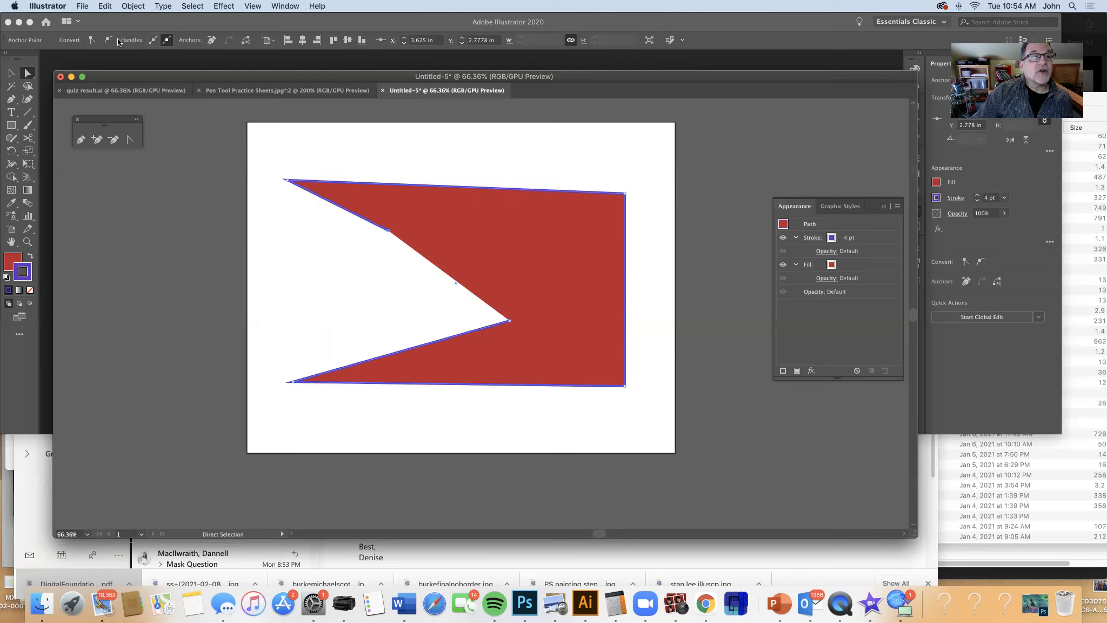
Try to join the open path with only a single end point selected
left_click(133, 6)
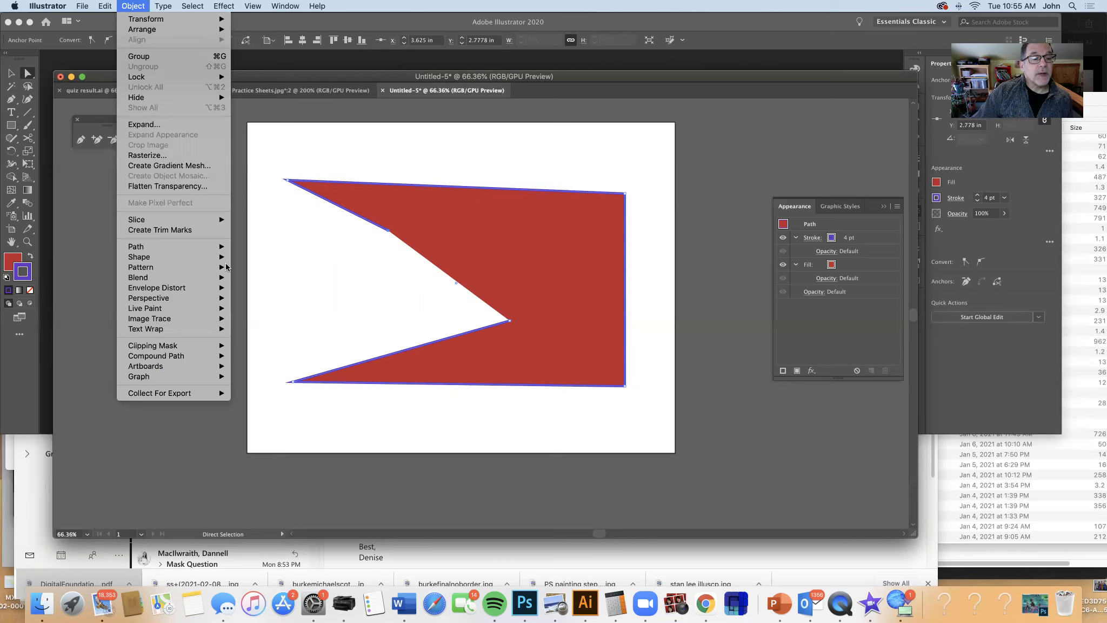
mouse_move(219, 247)
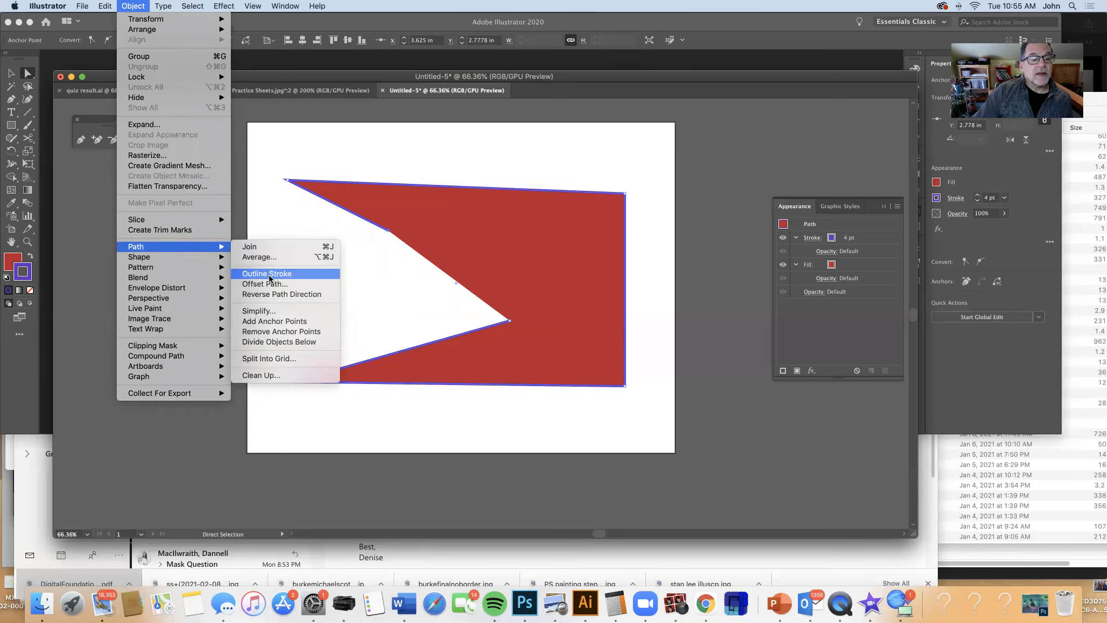
left_click(259, 248)
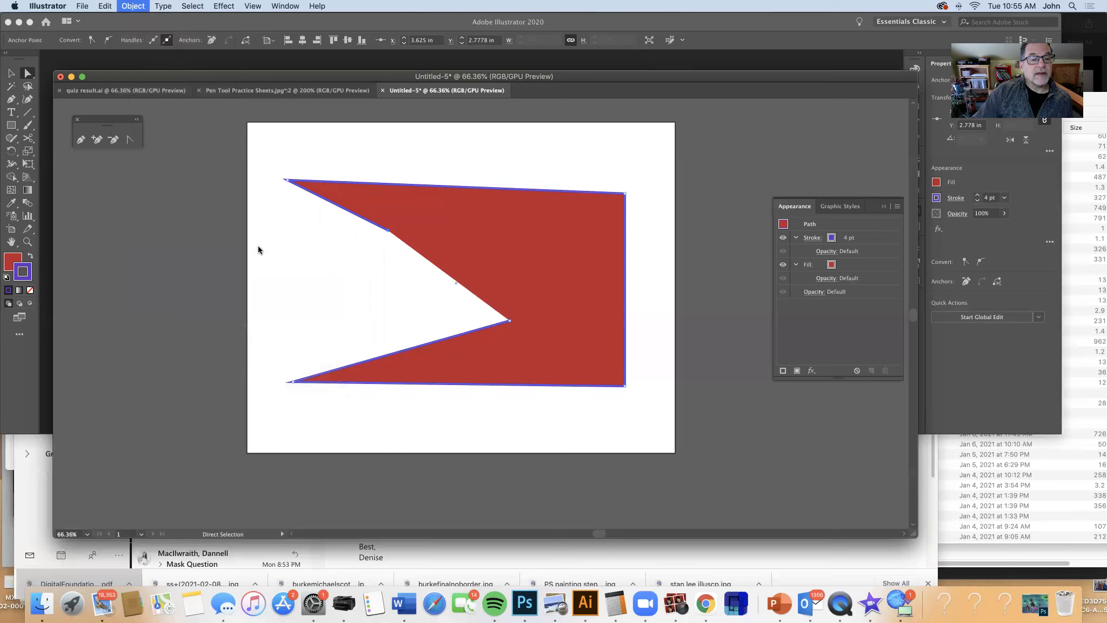
left_click_drag(444, 195, 547, 133)
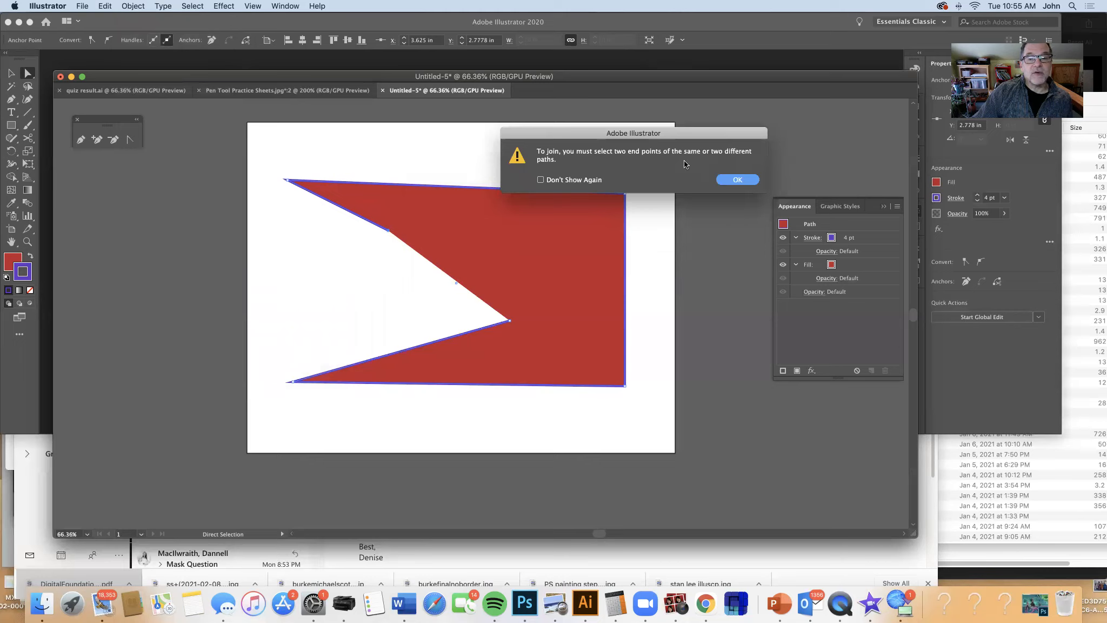
left_click(753, 180)
Select the whole open shape and join its two cut ends into a closed path
left_click(11, 73)
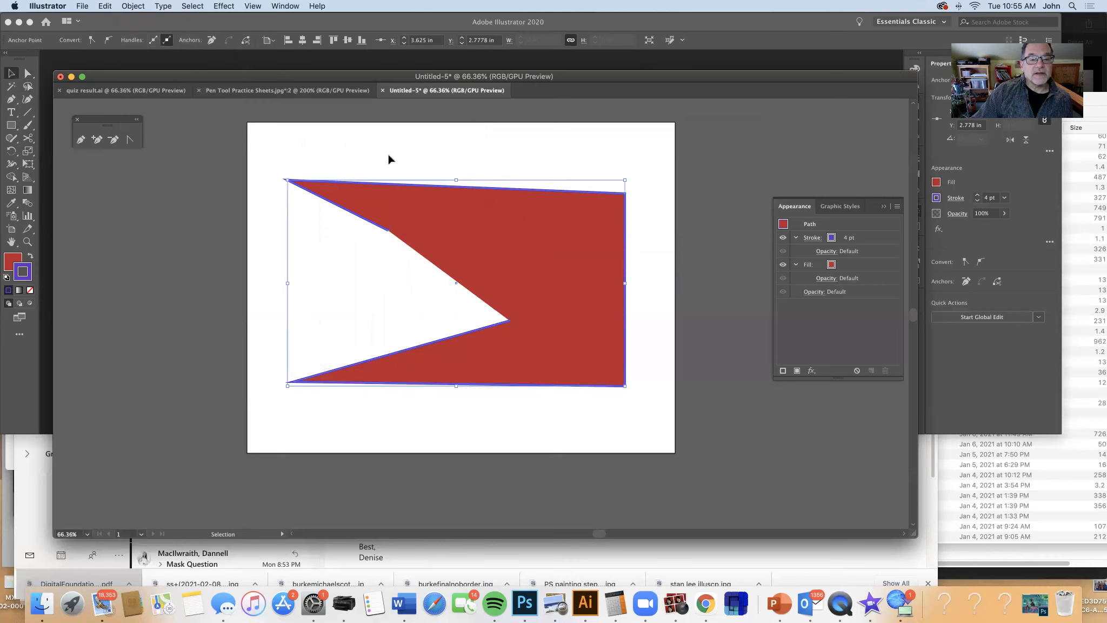
left_click(479, 224)
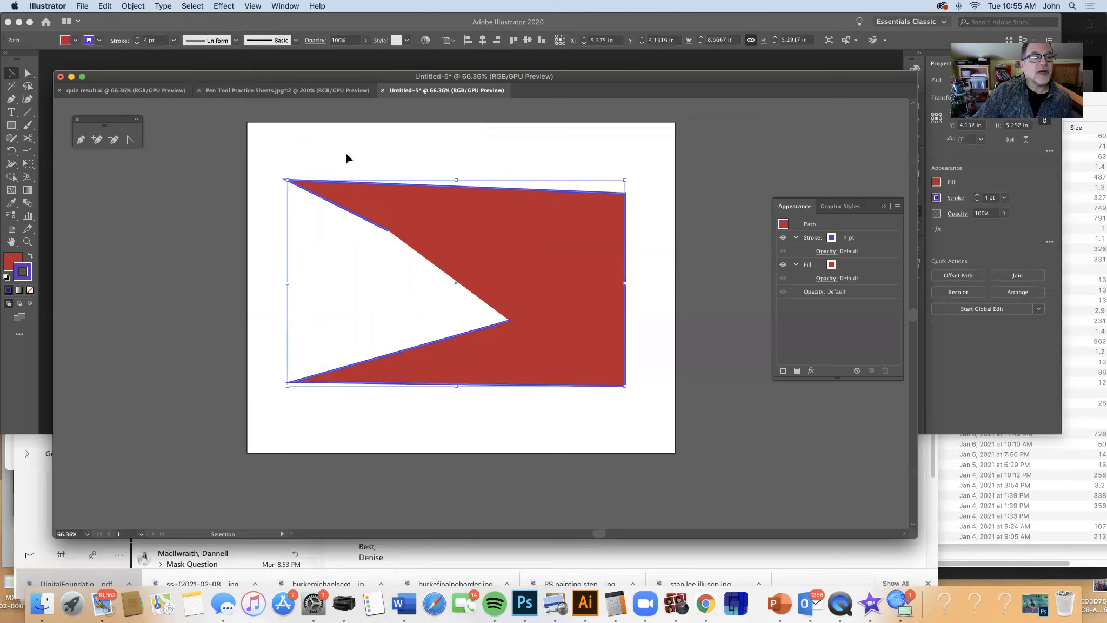
left_click(129, 5)
mouse_move(184, 247)
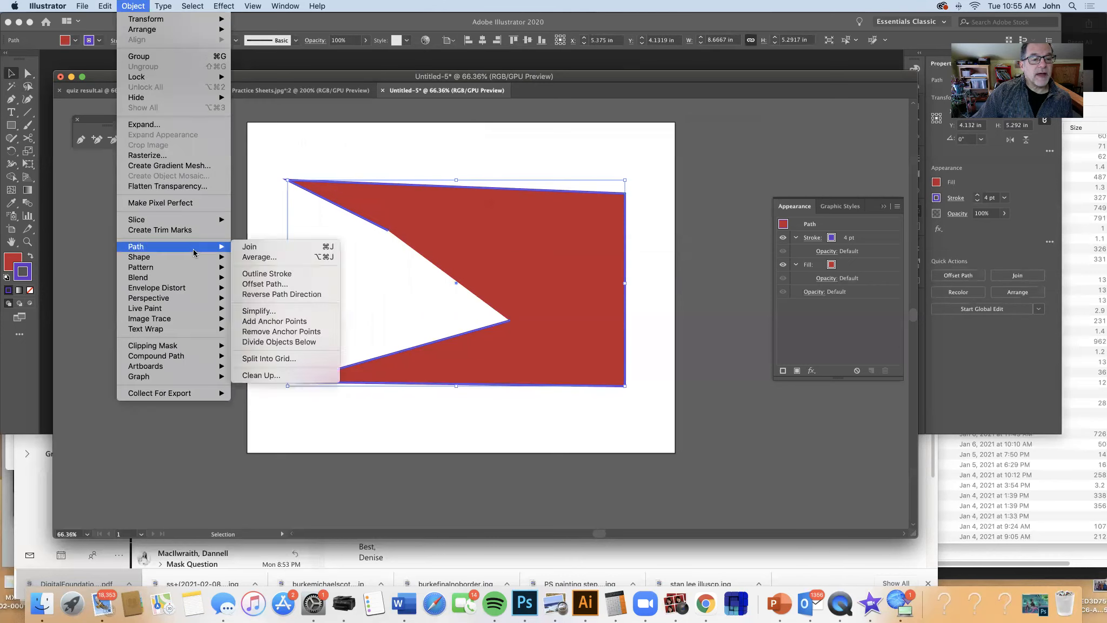
left_click(254, 252)
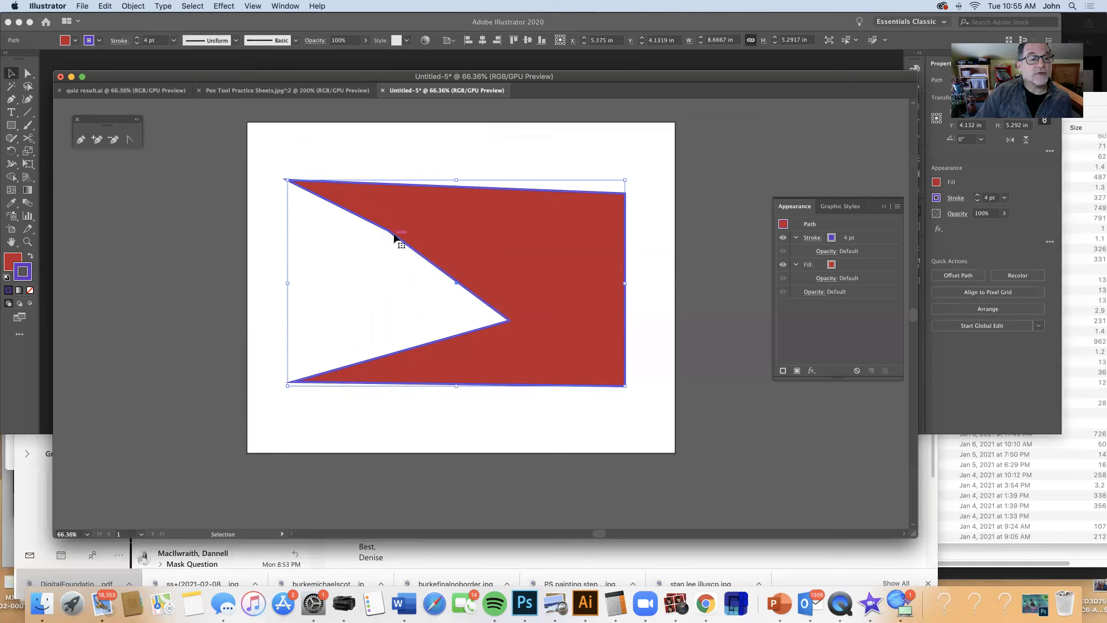
Reshape the joined left side by moving its two inner anchor points outward to leave a shallow notch
left_click(28, 76)
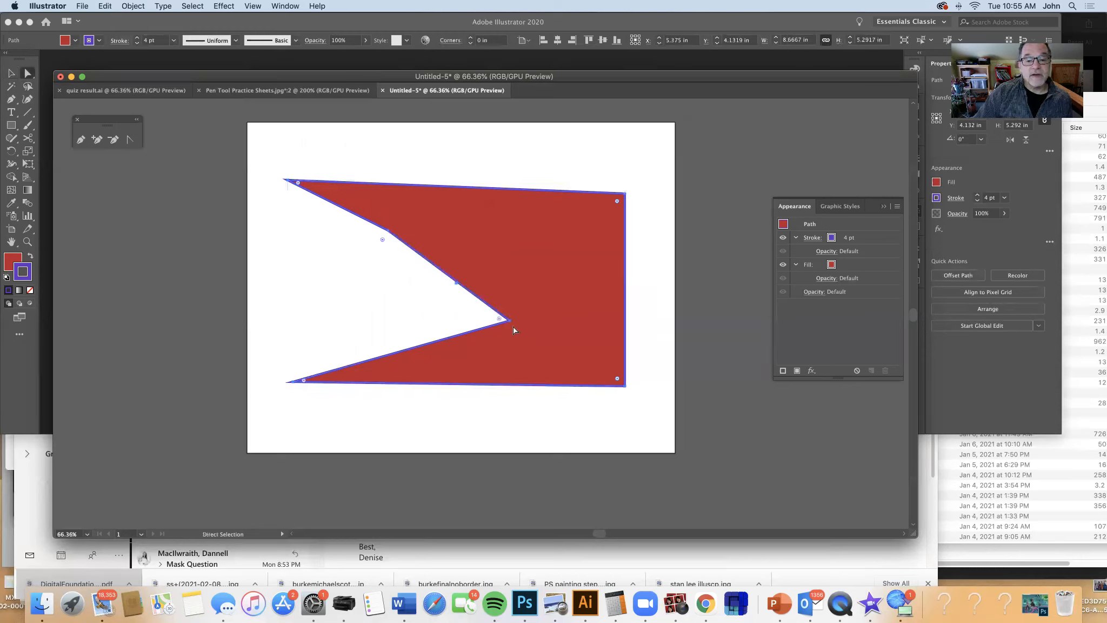
left_click_drag(494, 324, 383, 289)
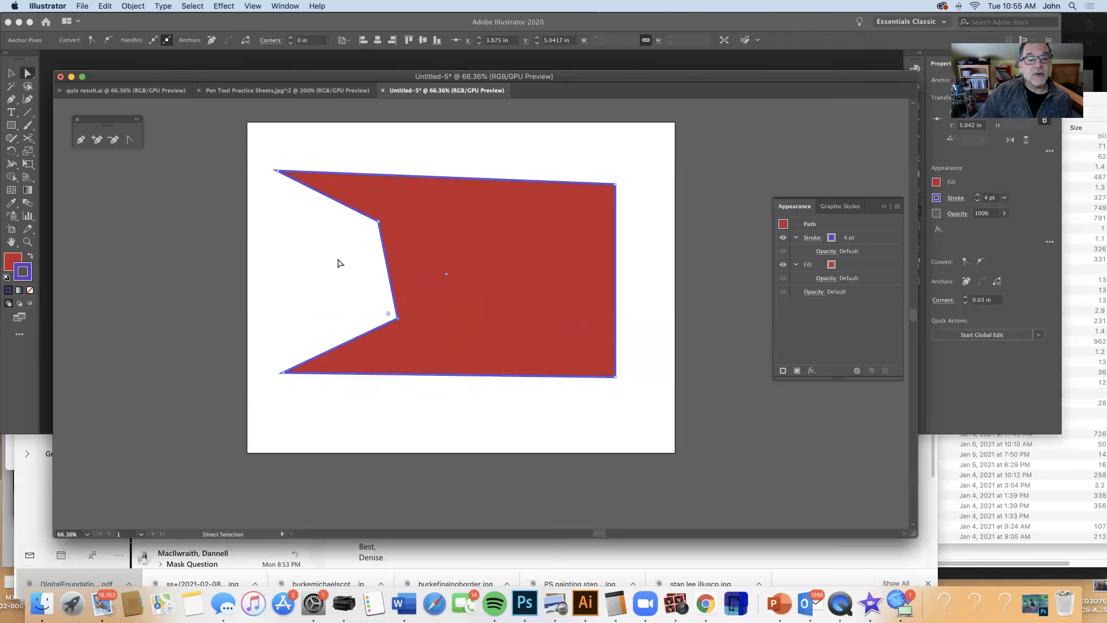
left_click_drag(377, 223, 277, 239)
left_click_drag(398, 321, 315, 313)
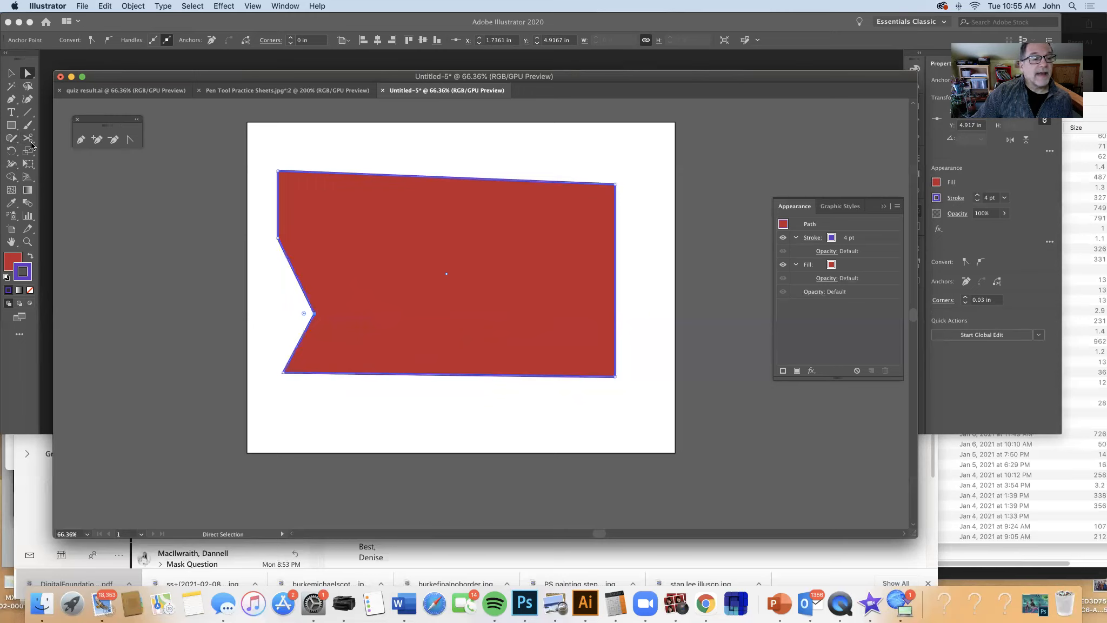
Cut the shape in two with a freehand wavy Knife stroke from its top edge to its bottom edge and move the pieces apart
left_click_drag(32, 143, 54, 163)
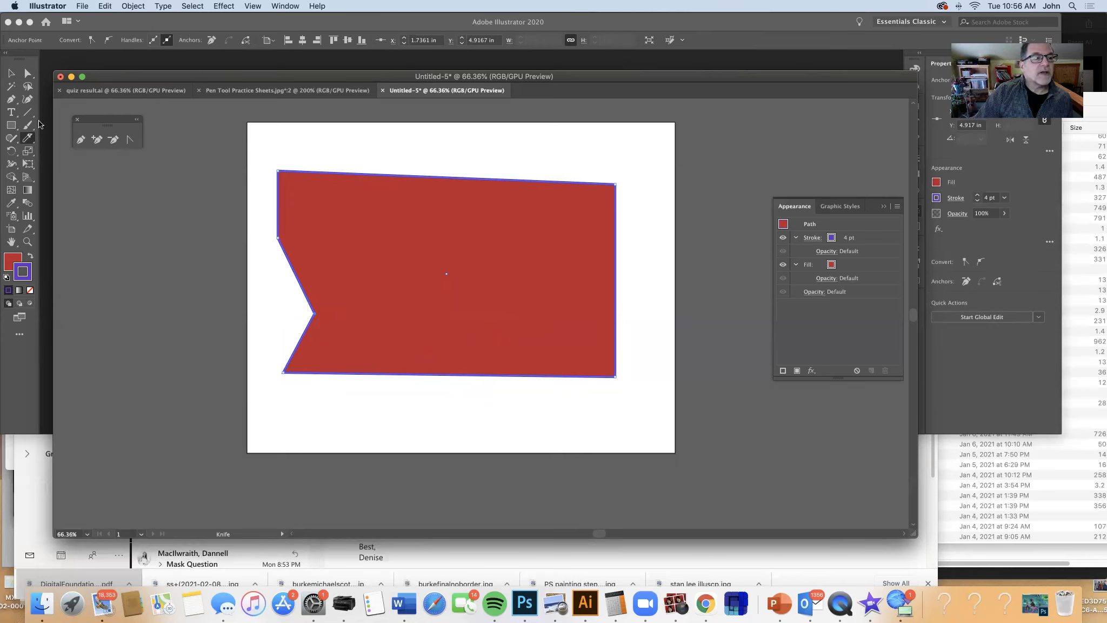
mouse_move(356, 153)
left_mouse_down()
mouse_move(373, 196)
mouse_move(347, 235)
mouse_move(416, 311)
mouse_move(504, 286)
mouse_move(517, 319)
mouse_move(512, 424)
left_mouse_up()
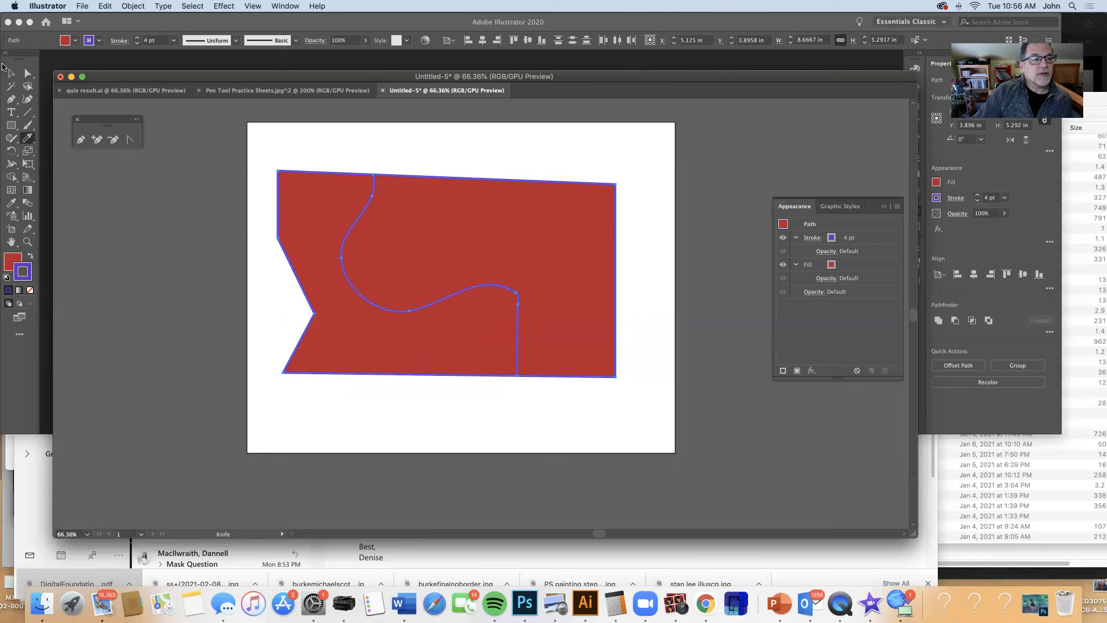
left_click(10, 73)
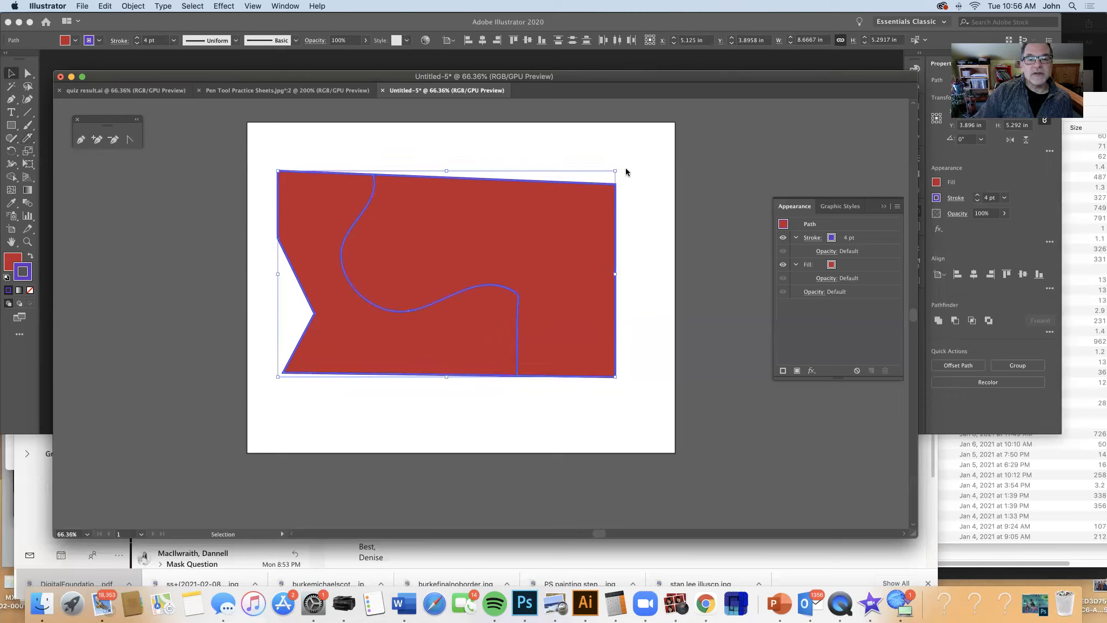
left_click(591, 180)
left_click_drag(512, 226, 539, 192)
left_click_drag(384, 327, 367, 370)
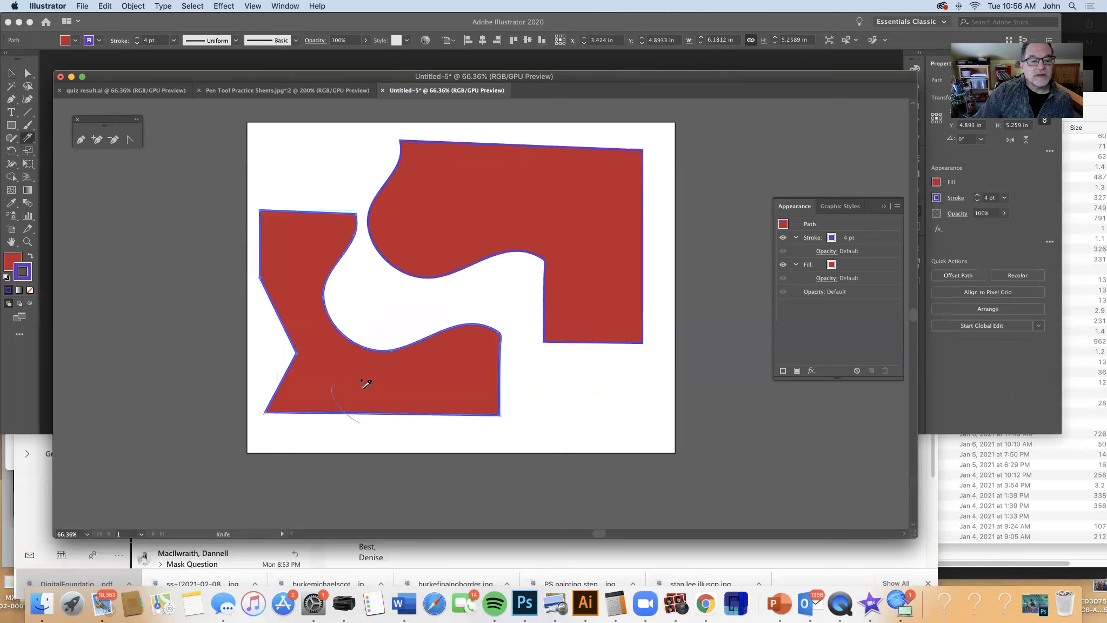
Cut the lower-left piece with a curved Knife stroke and move its lower-right part away from the rest
left_click_drag(437, 364, 384, 314)
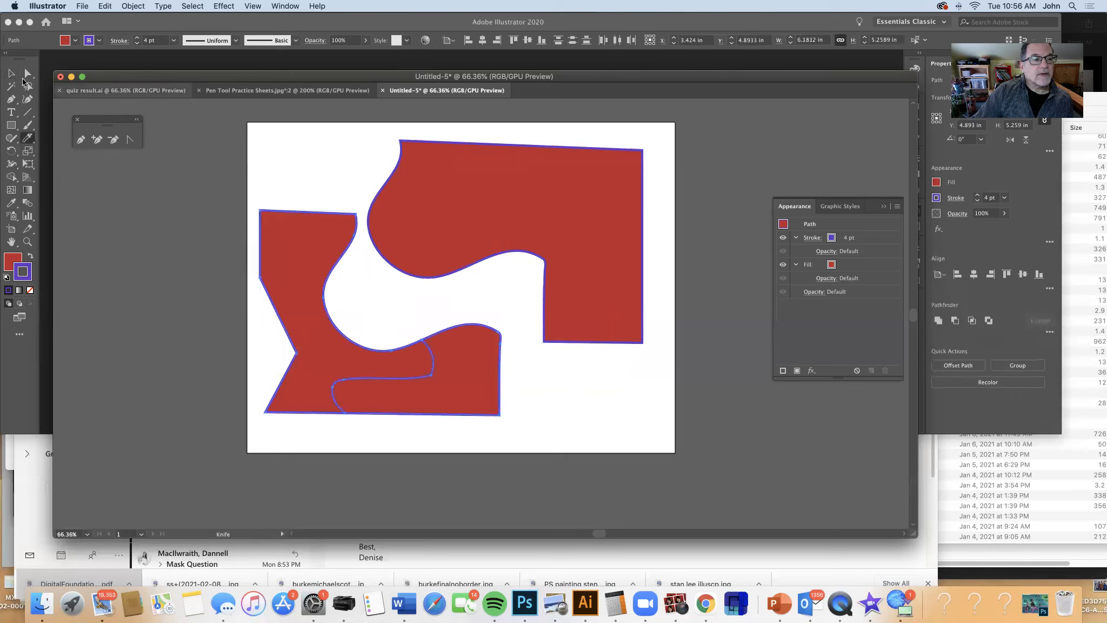
left_click(11, 73)
left_click(461, 408)
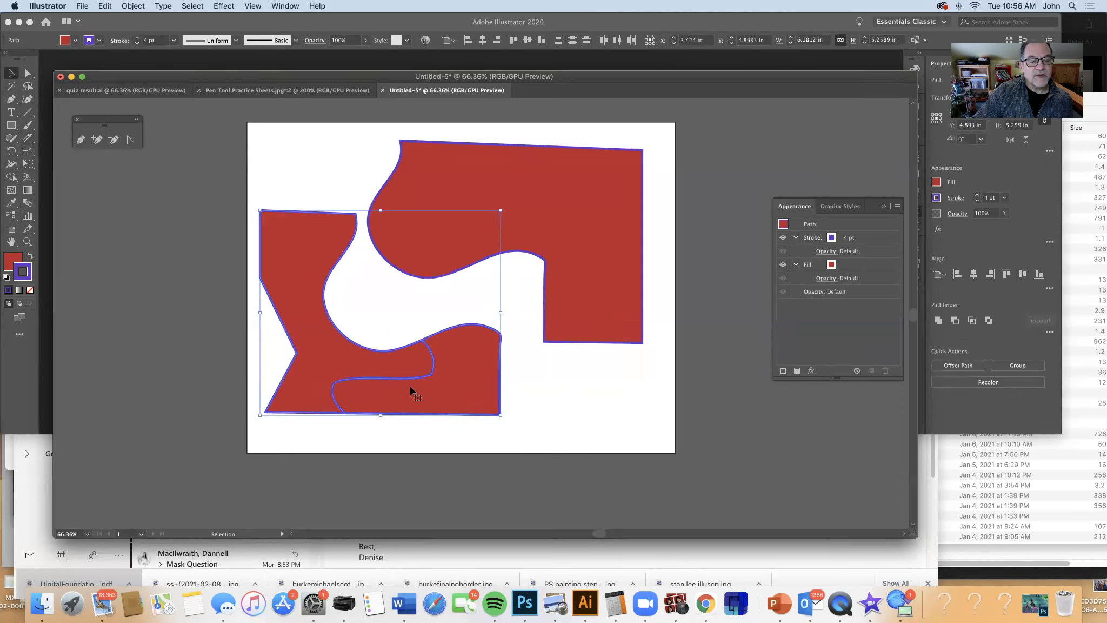
left_click_drag(423, 392, 425, 390)
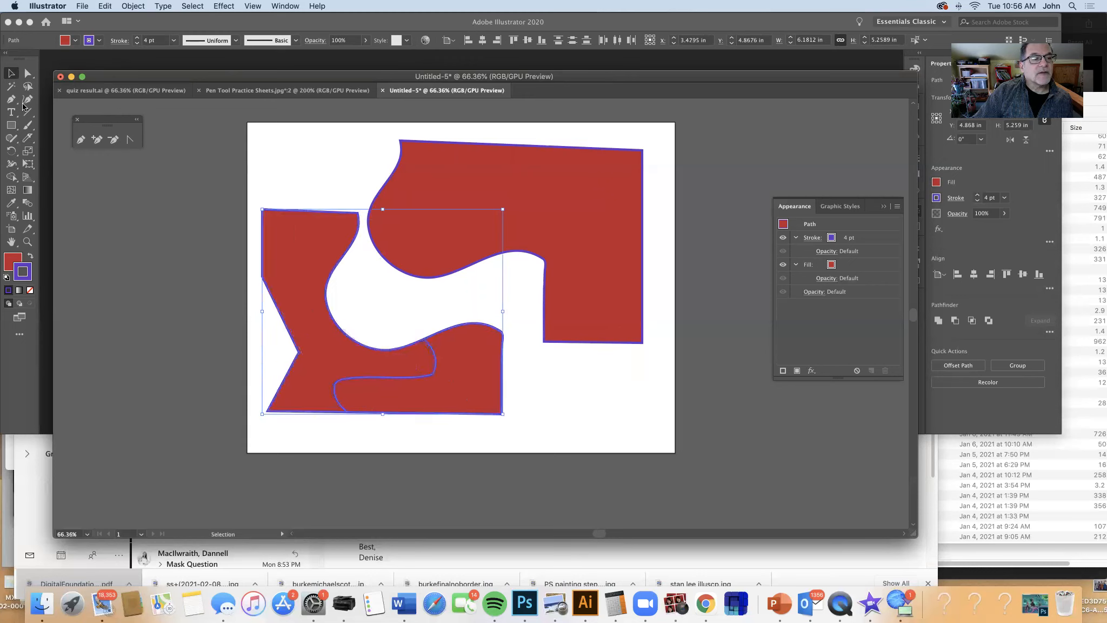
left_click(288, 174)
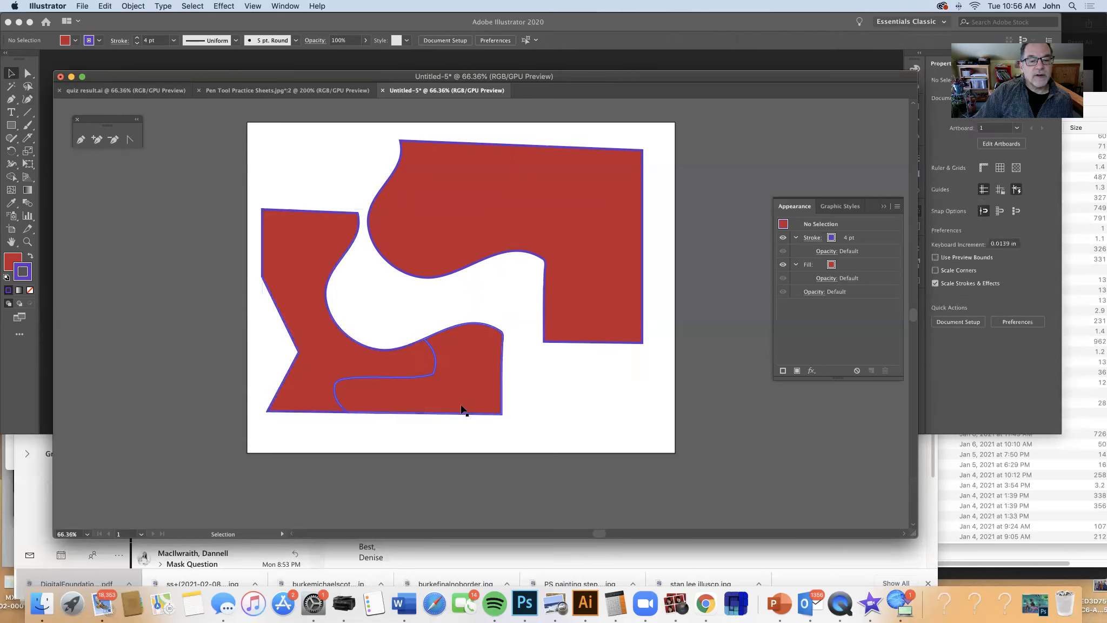
left_click_drag(463, 405, 498, 421)
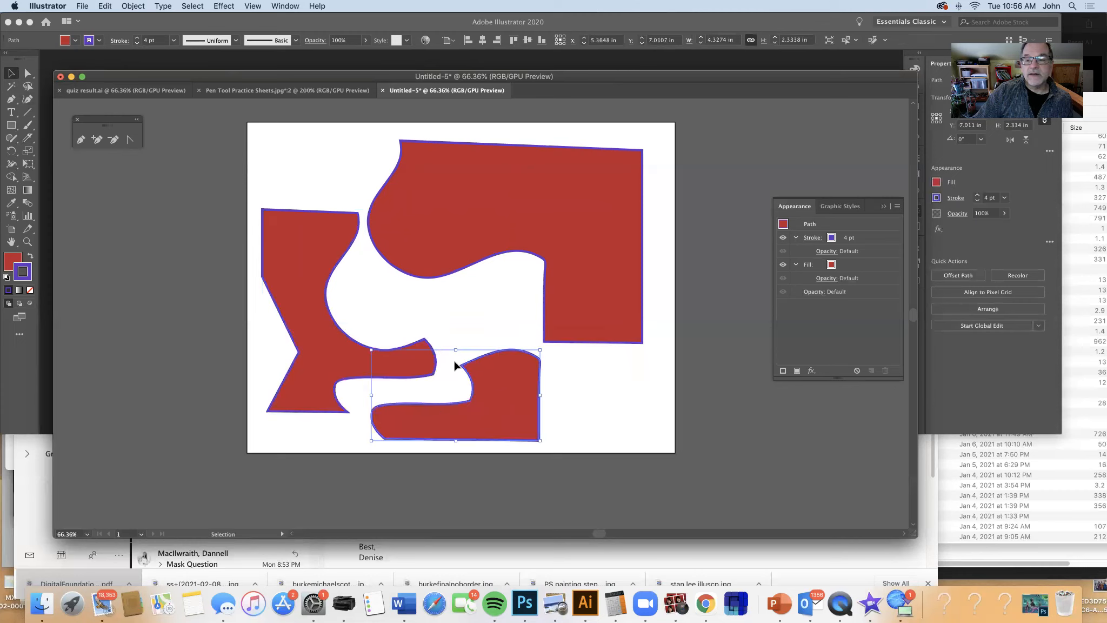
Give the small separated piece a green fill and a brown stroke
left_click(936, 183)
left_click(864, 221)
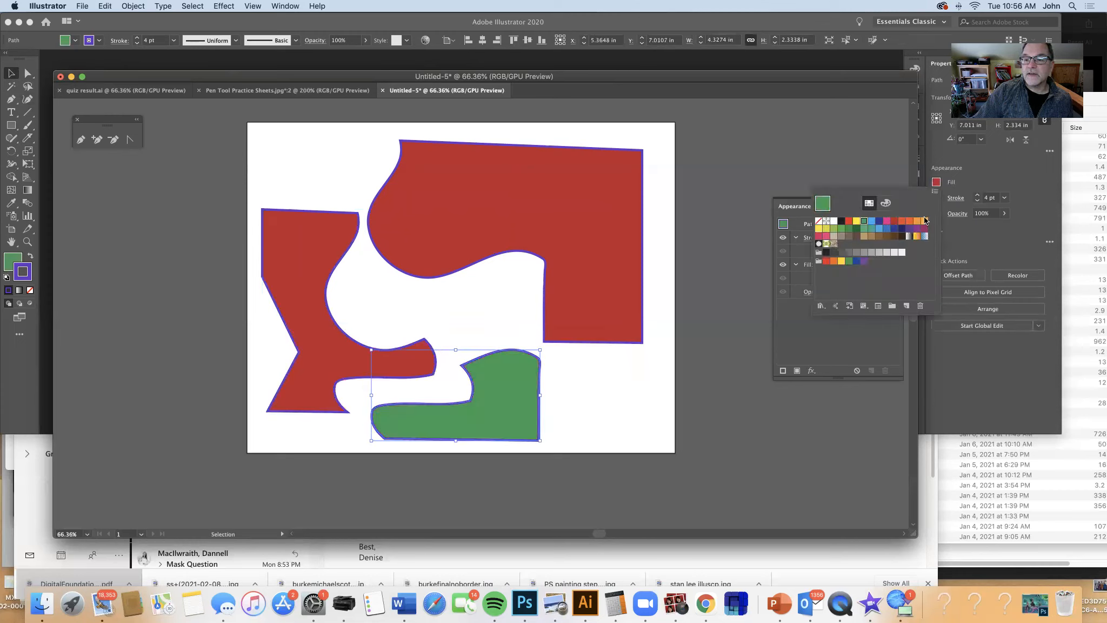
left_click(960, 191)
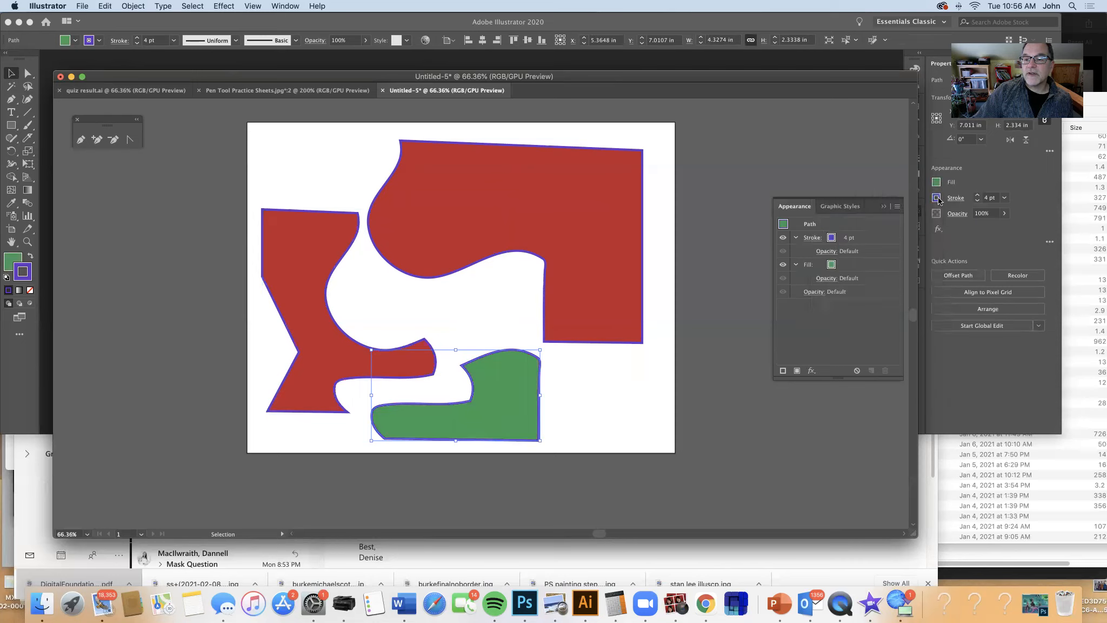
left_click(936, 198)
left_click(871, 238)
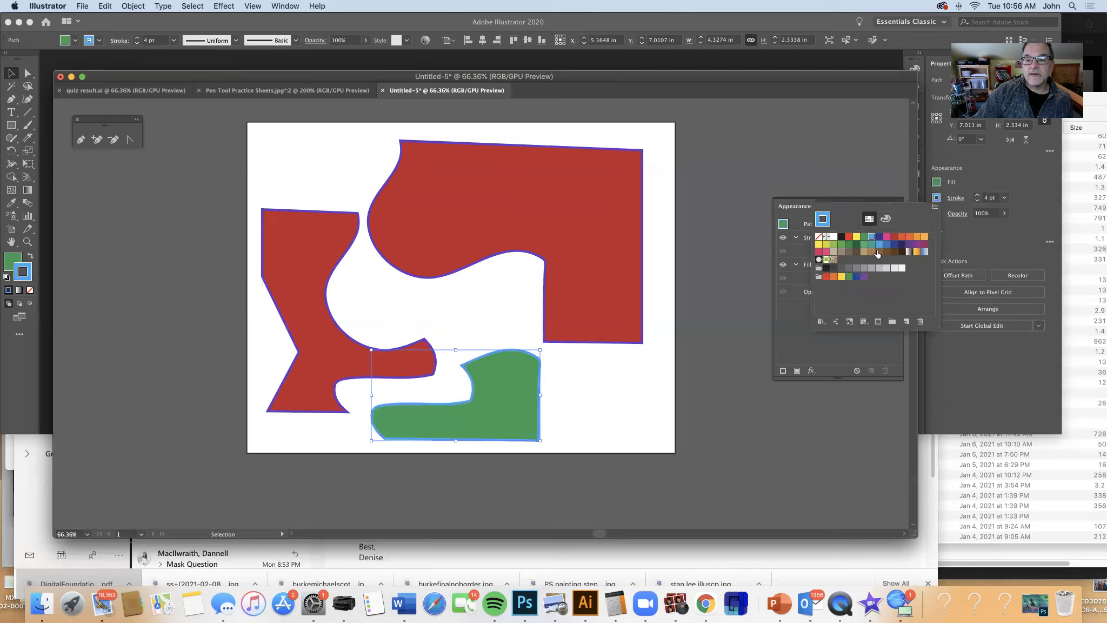
left_click(879, 254)
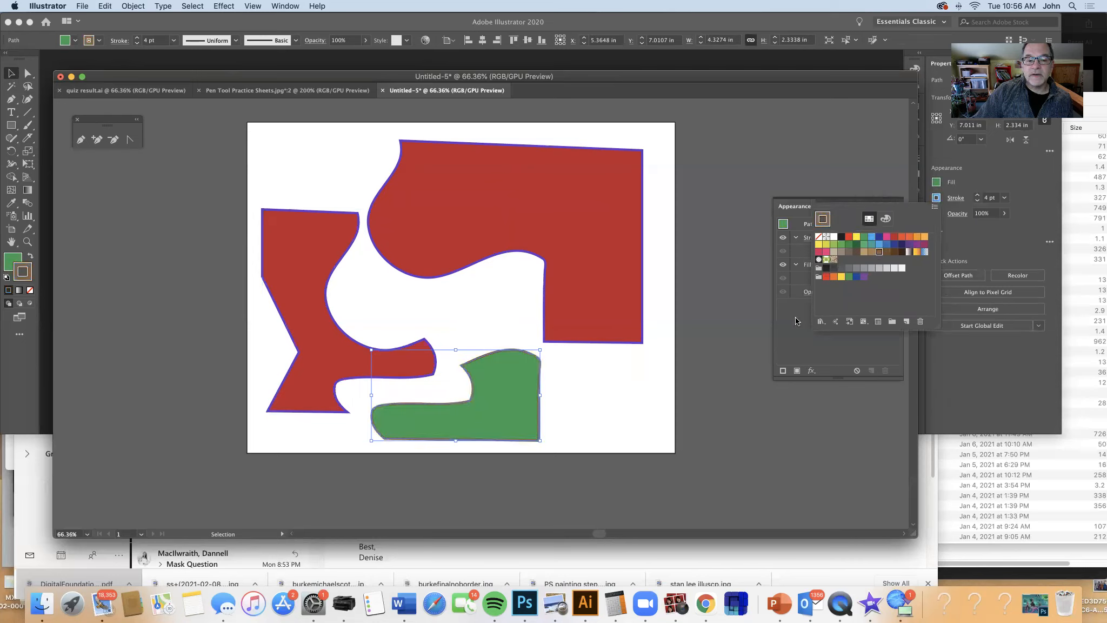
left_click(612, 382)
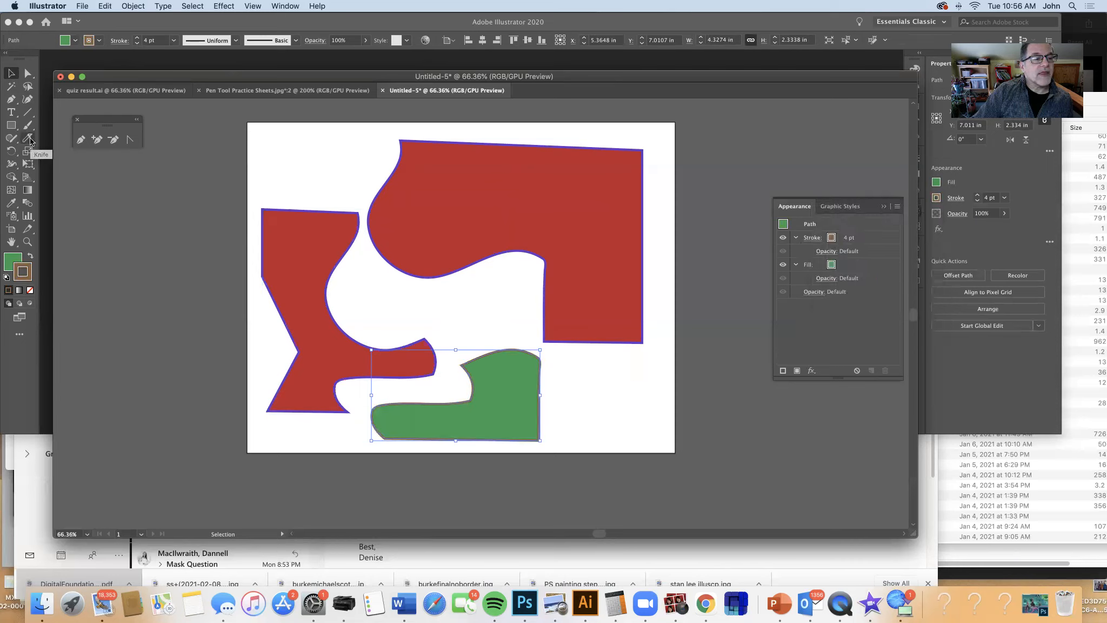
Split the green piece into an upper and a lower part with a curved Eraser stroke across its middle
left_click(29, 139)
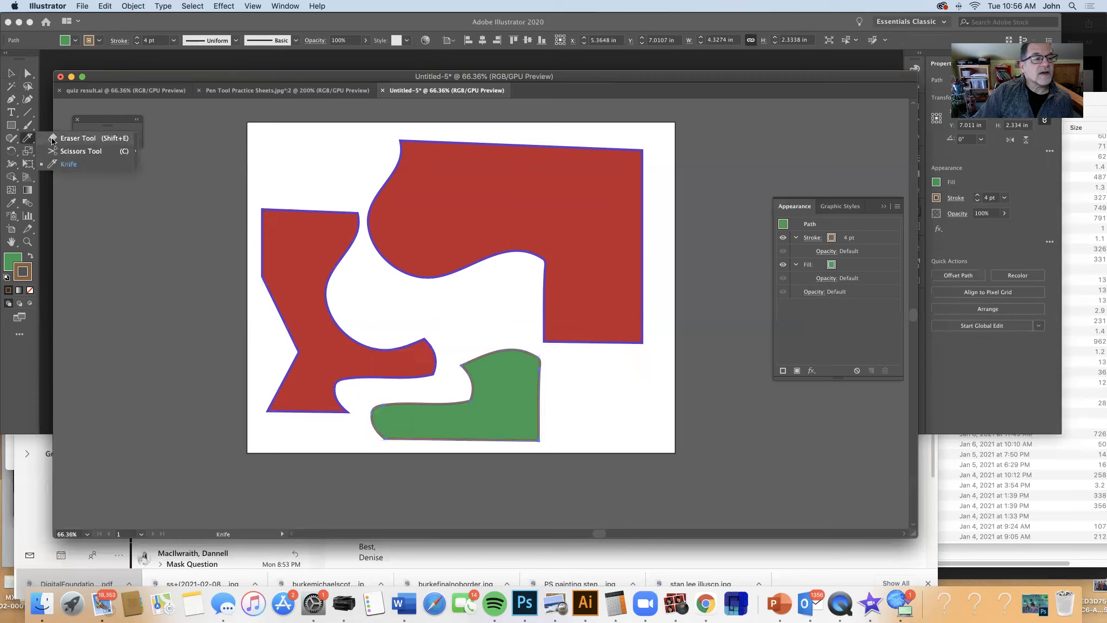
left_click(54, 139)
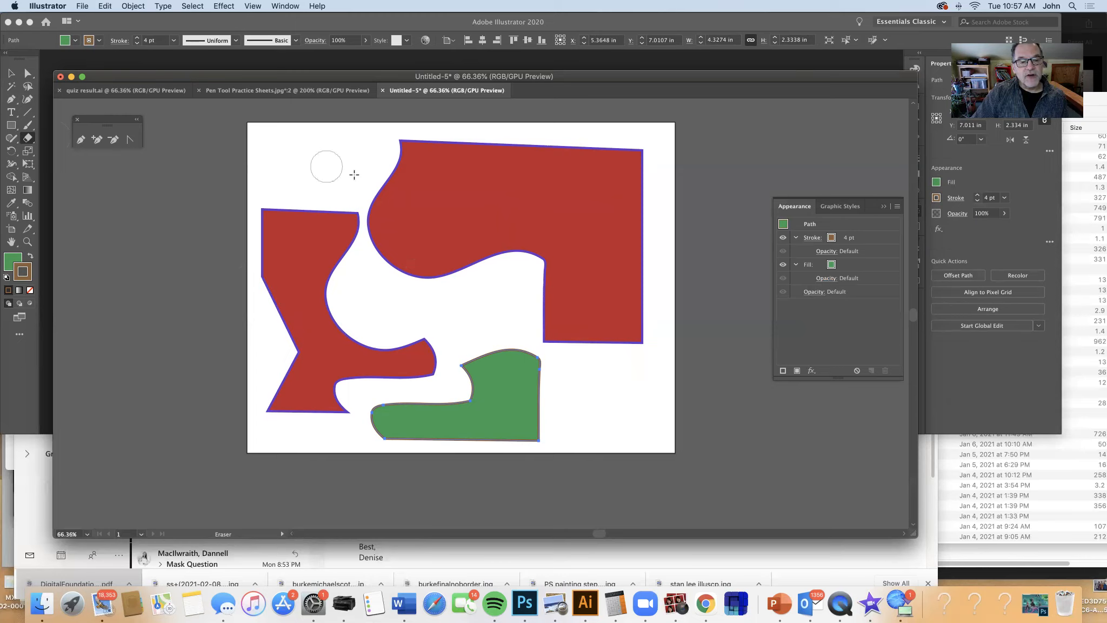
mouse_move(363, 168)
left_mouse_down()
mouse_move(470, 222)
mouse_move(491, 281)
mouse_move(401, 315)
mouse_move(354, 352)
mouse_move(426, 392)
mouse_move(609, 406)
left_mouse_up()
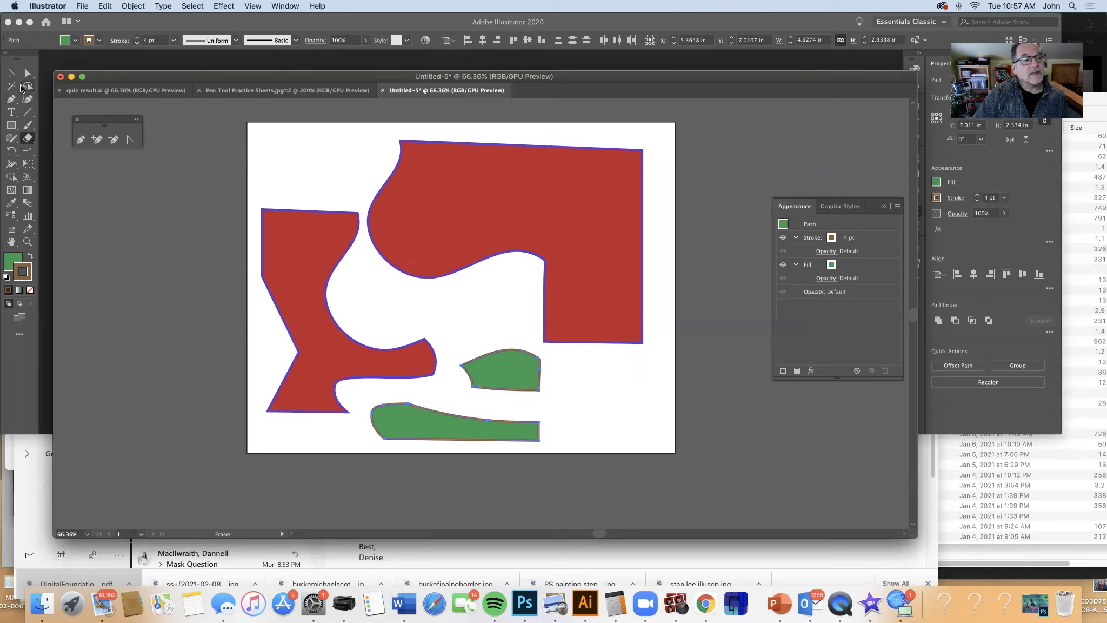
Select the left red piece and split it with an Eraser stroke across its narrow middle
left_click(11, 73)
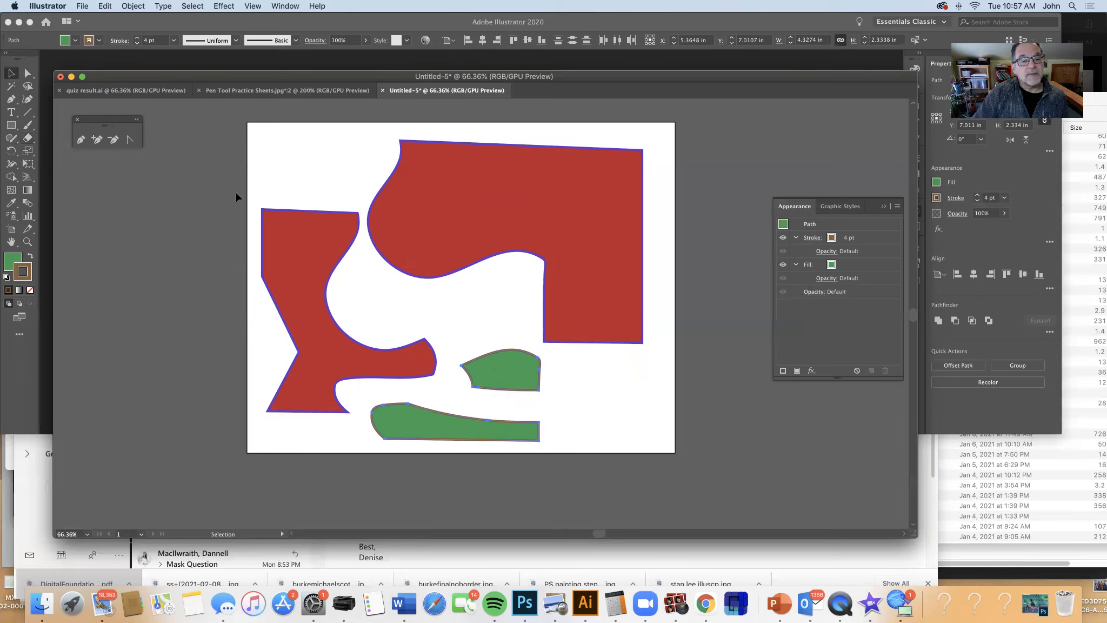
left_click(311, 243)
left_click(26, 139)
mouse_move(273, 338)
left_mouse_down()
mouse_move(374, 319)
mouse_move(464, 338)
mouse_move(530, 390)
mouse_move(613, 418)
left_mouse_up()
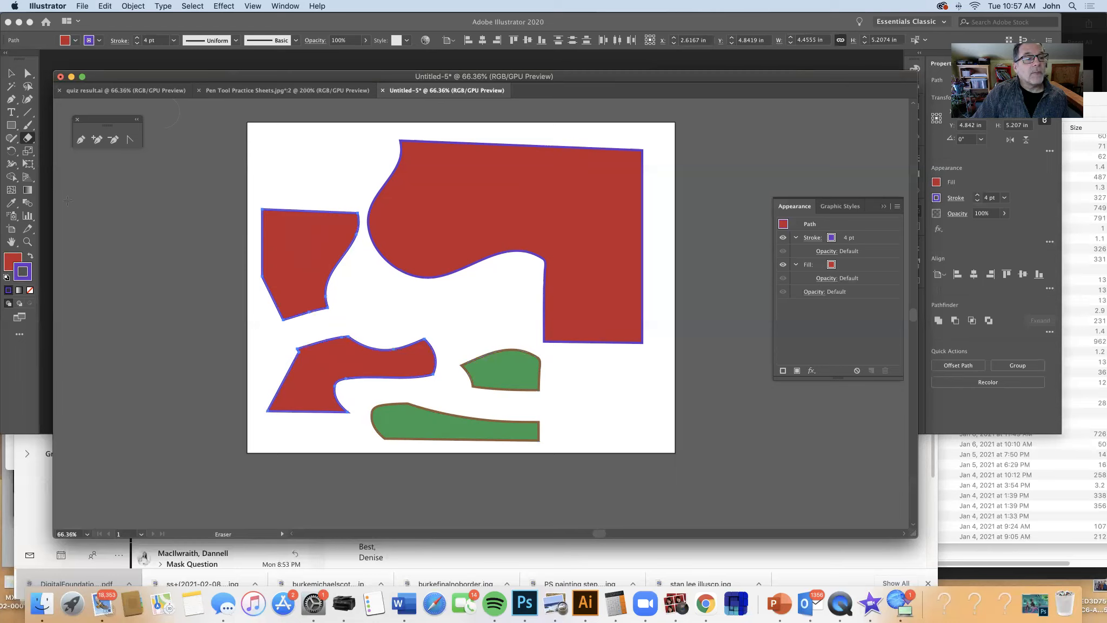
Configure the Eraser with an angle of -10°, a roundness of 25% and a size of 25 pt
double_click(28, 138)
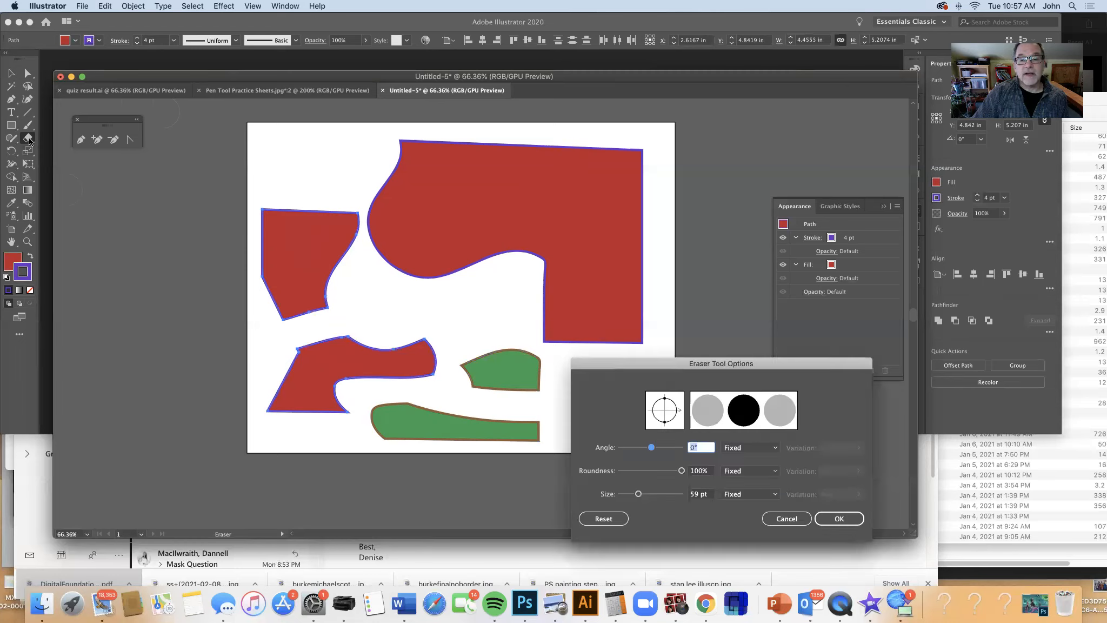
mouse_move(648, 443)
left_mouse_down()
mouse_move(627, 448)
mouse_move(649, 448)
left_mouse_up()
left_click_drag(640, 496, 629, 497)
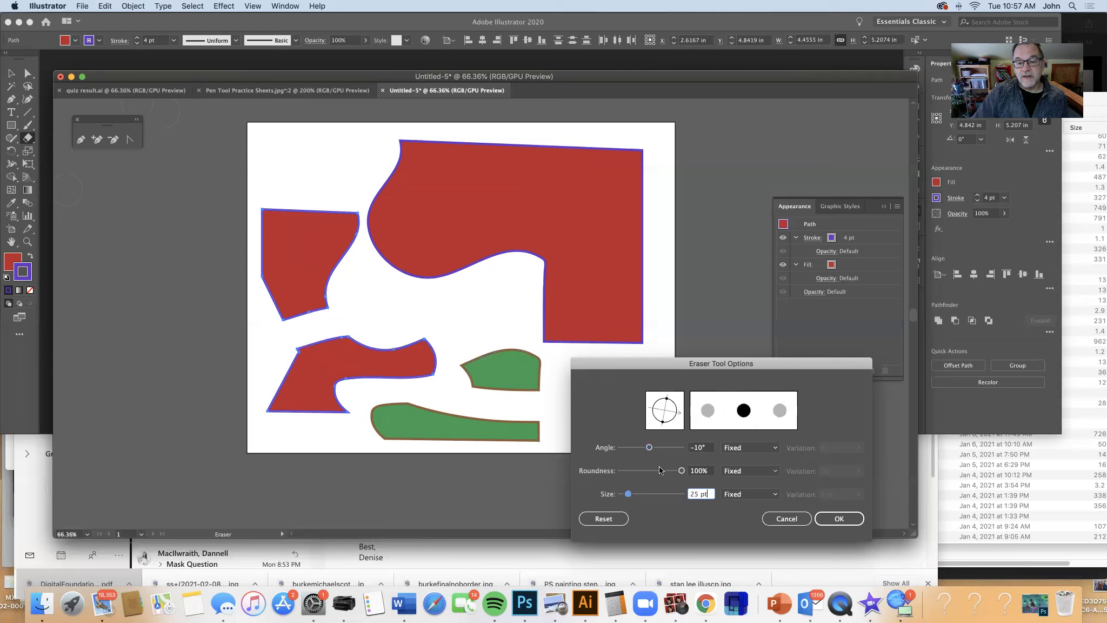
left_click_drag(664, 423, 665, 415)
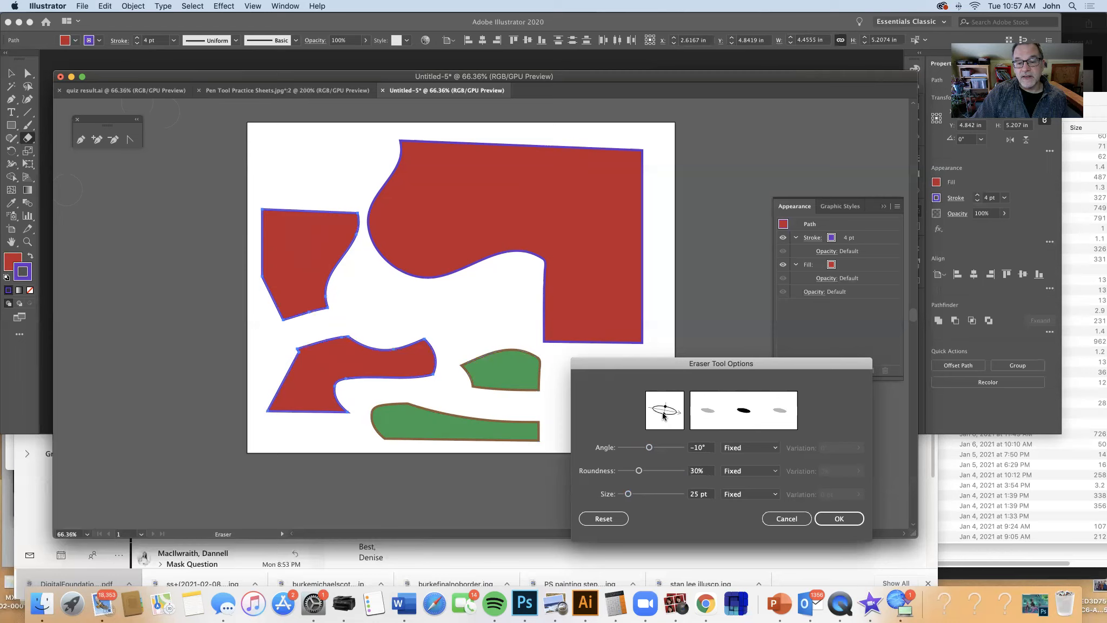
left_click(826, 525)
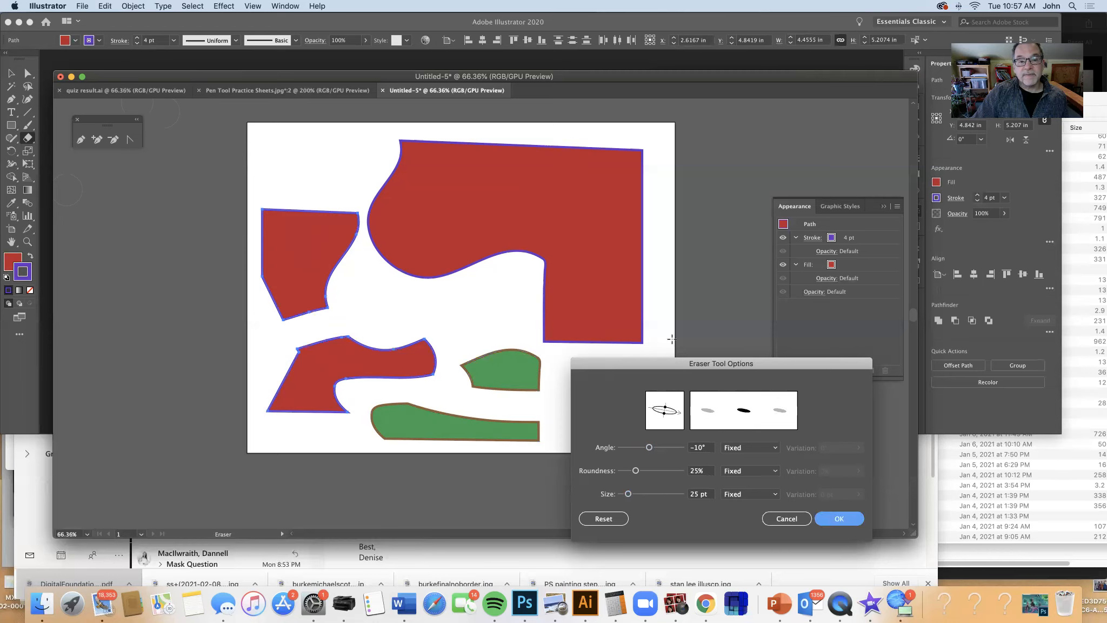
Select the large red shape and erase wavy bands down from its upper edge and through its lower-right leg
key("v")
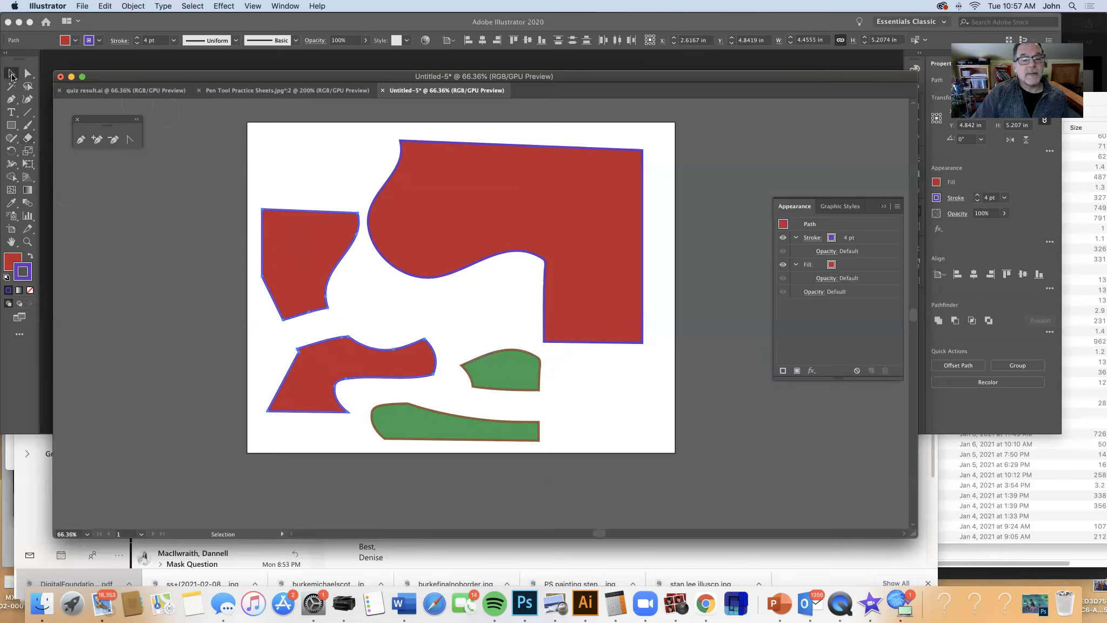
left_click(528, 178)
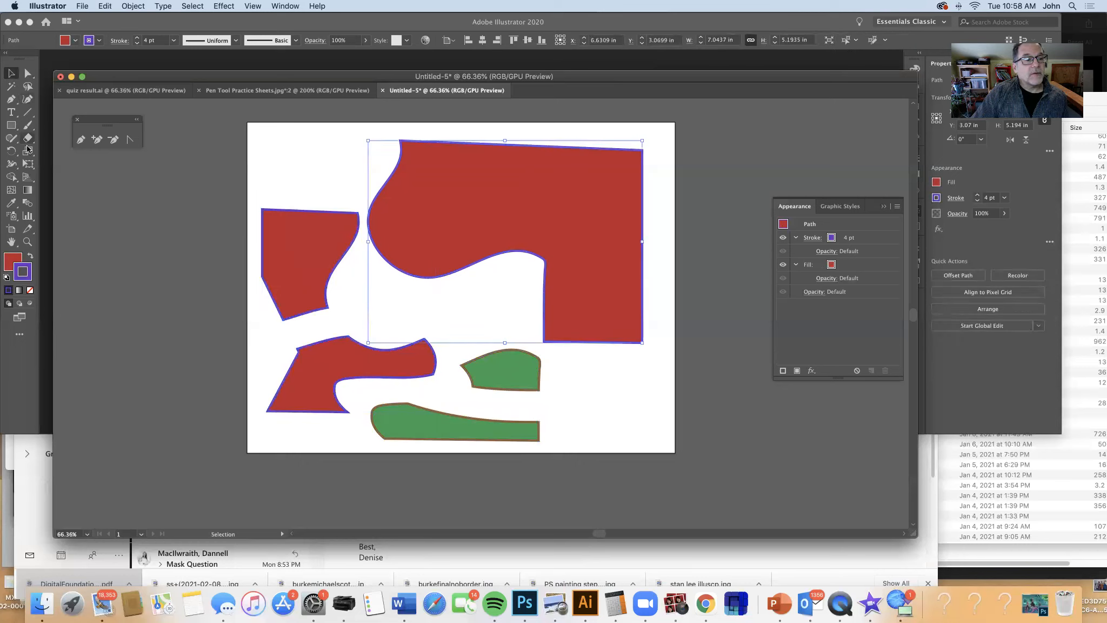
left_click(28, 138)
mouse_move(442, 138)
left_mouse_down()
mouse_move(467, 158)
mouse_move(426, 185)
mouse_move(493, 207)
mouse_move(463, 234)
left_mouse_up()
mouse_move(533, 241)
left_mouse_down()
mouse_move(529, 279)
mouse_move(555, 292)
mouse_move(620, 271)
mouse_move(646, 295)
mouse_move(638, 317)
mouse_move(582, 333)
mouse_move(587, 364)
left_mouse_up()
Move the erased red parts away from each other and place the upper green piece over the middle red piece's lower edge
left_click(11, 73)
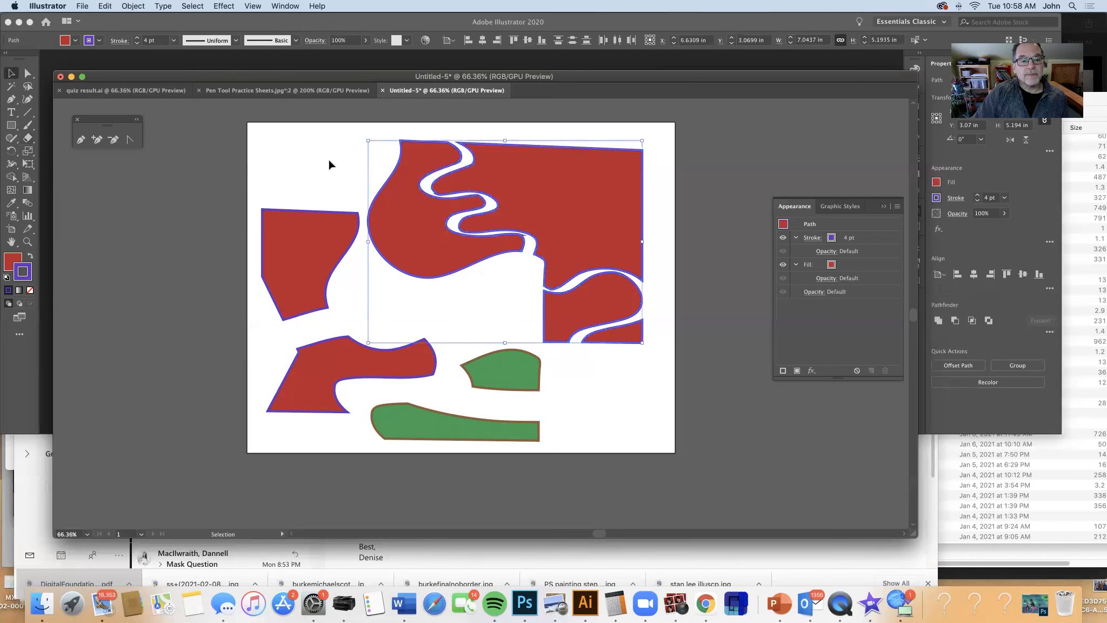
left_click_drag(425, 239, 415, 274)
left_click_drag(549, 181, 566, 165)
left_click_drag(588, 313, 585, 308)
left_click_drag(512, 369, 452, 298)
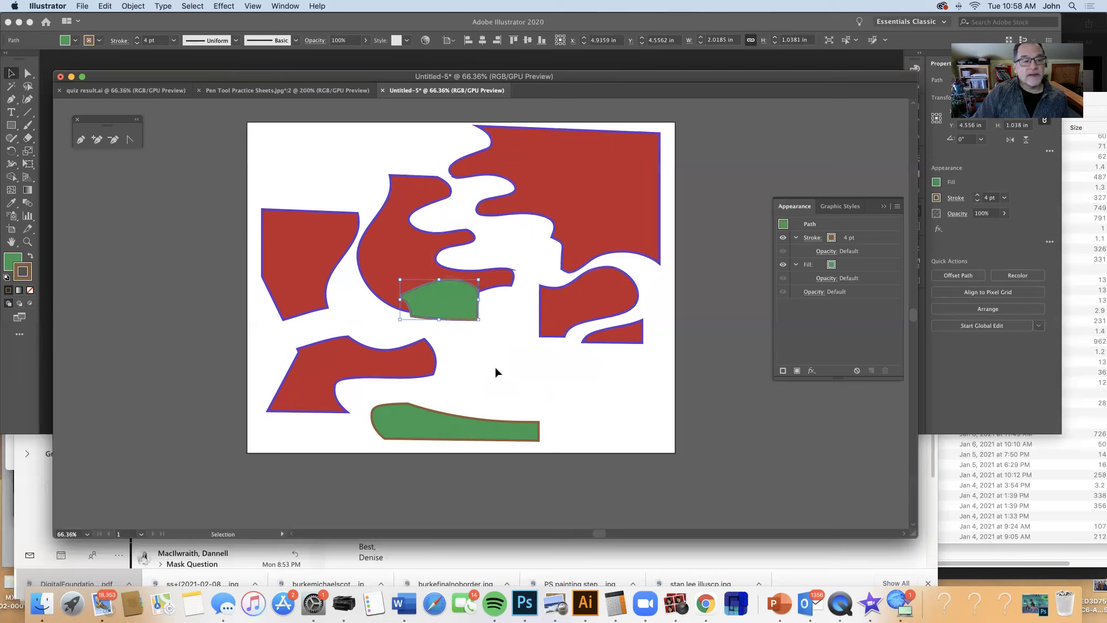
Show the cutting tools grouped with the Eraser
left_click(29, 140)
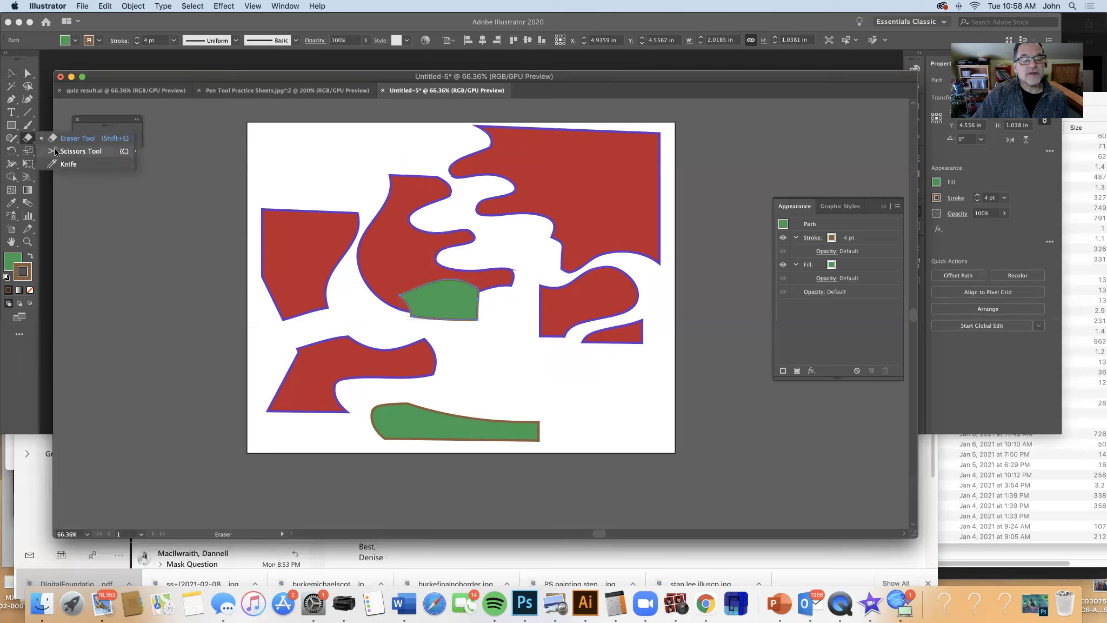